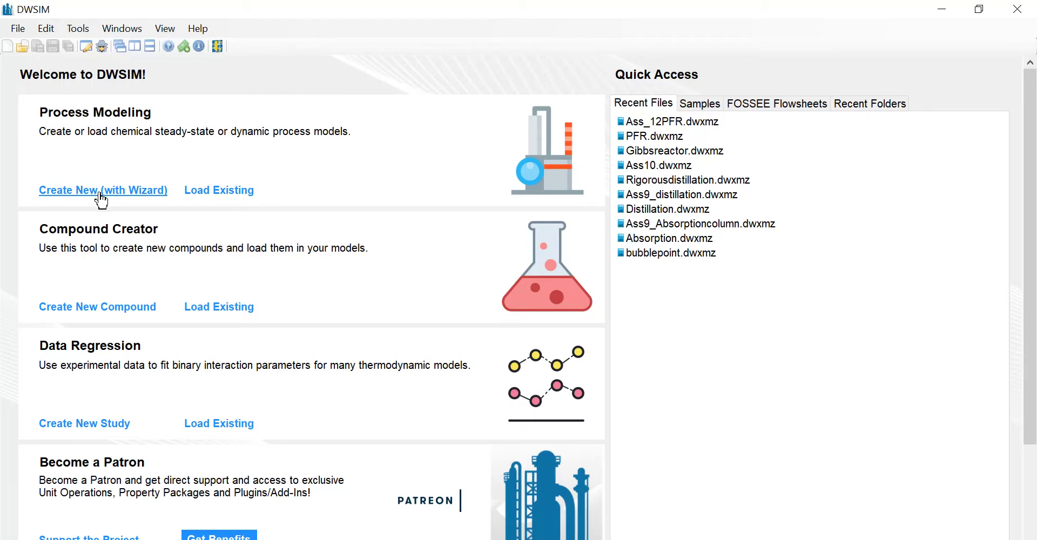
Start a guided new simulation and add Benzene and Toluene as its compounds
{"action": "left_click", "coordinate": [101, 192]}
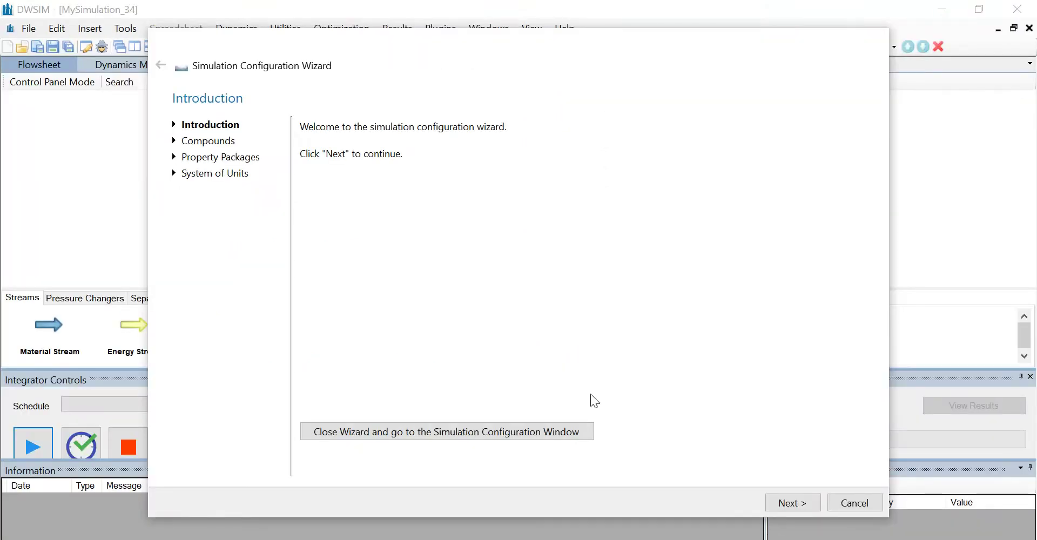
{"action": "left_click", "coordinate": [778, 507]}
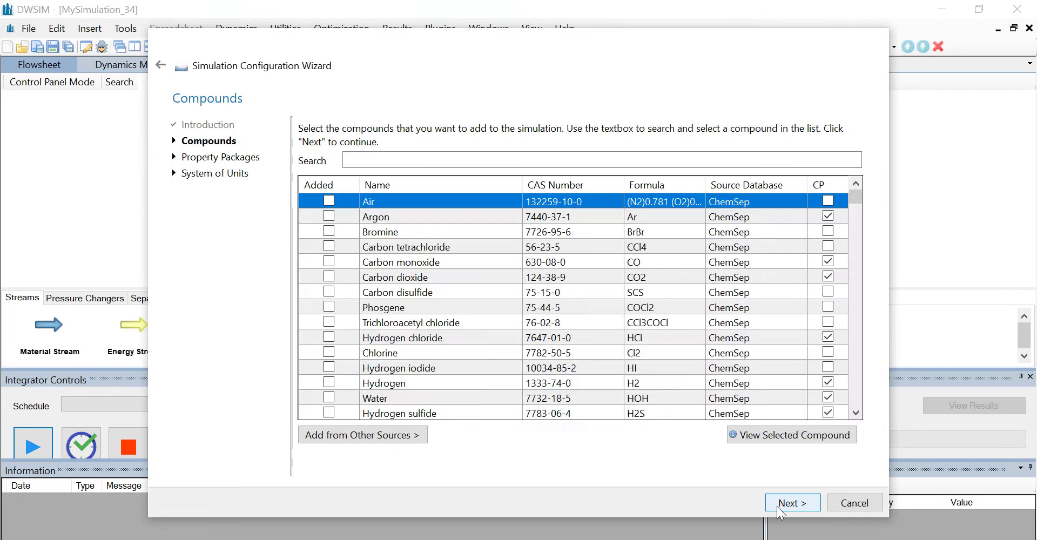
{"action": "left_click", "coordinate": [427, 157]}
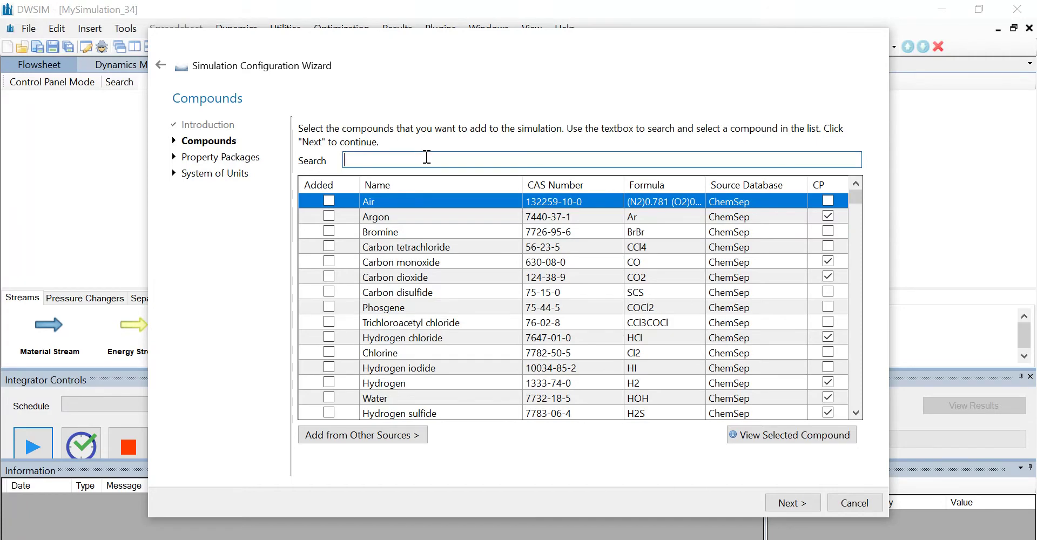
{"action": "type", "text": "Ben"}
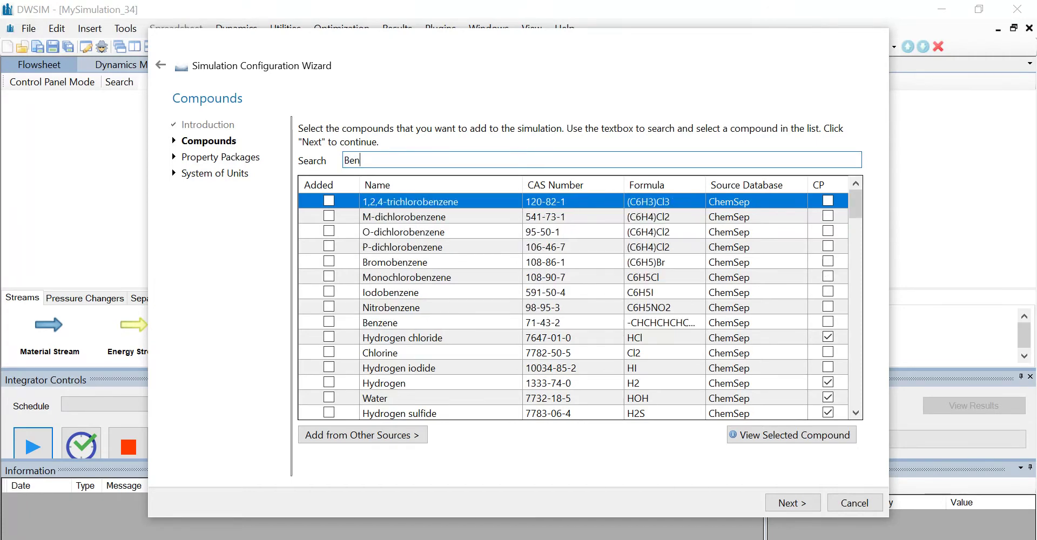
{"action": "type", "text": "zene"}
{"action": "key", "text": "Return"}
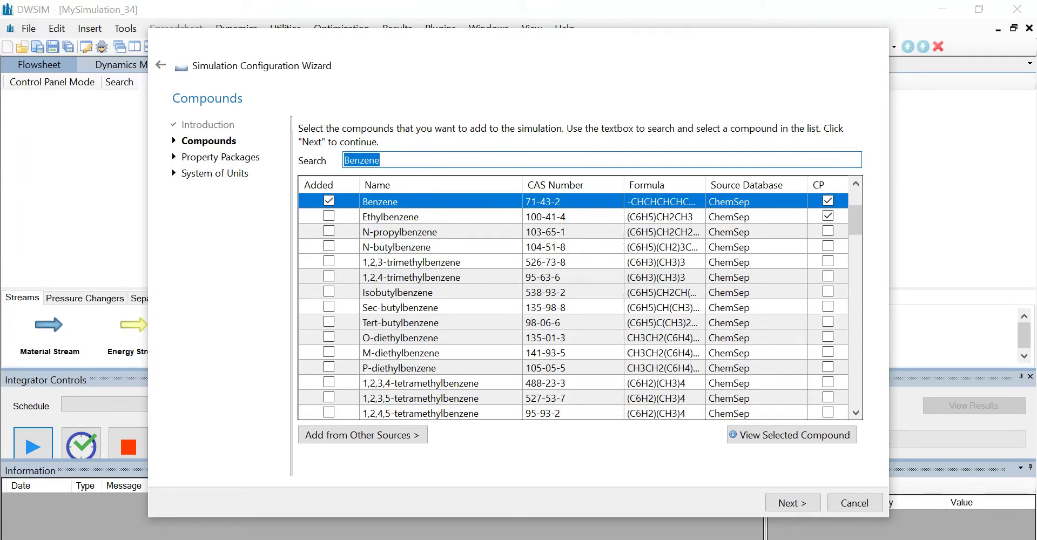
{"action": "key", "text": "BackSpace"}
{"action": "type", "text": "To"}
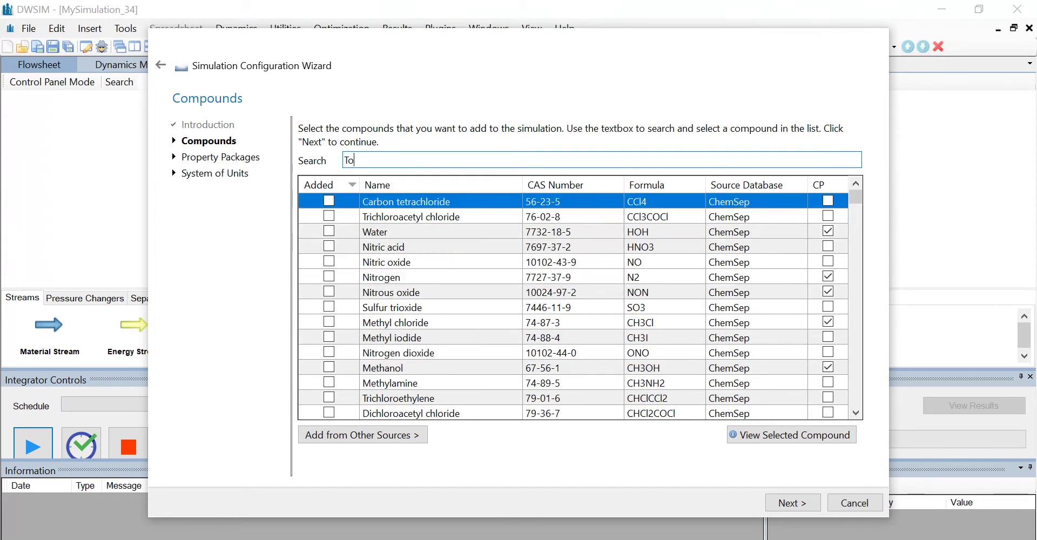
{"action": "type", "text": "luene"}
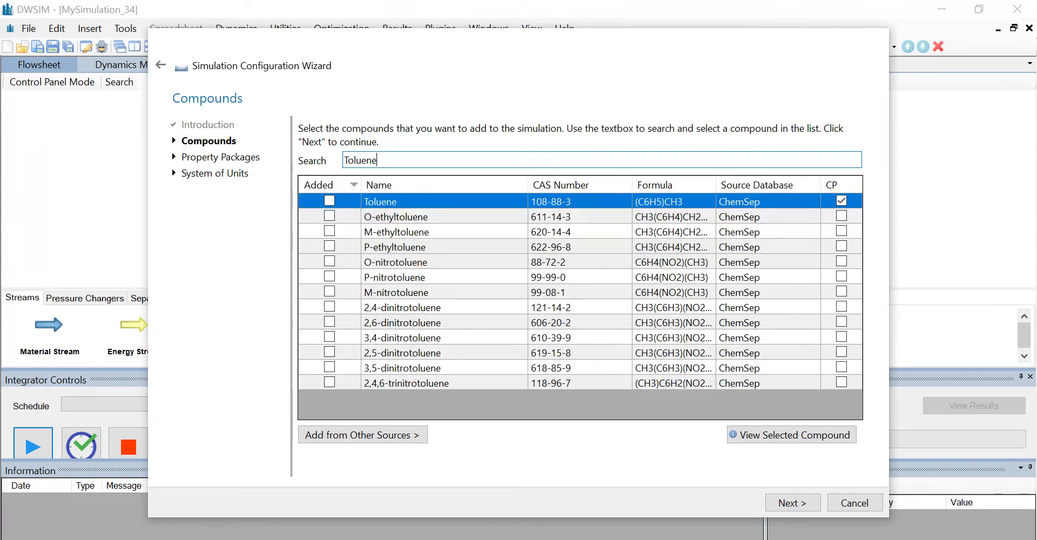
{"action": "key", "text": "Return"}
{"action": "key", "text": "BackSpace"}
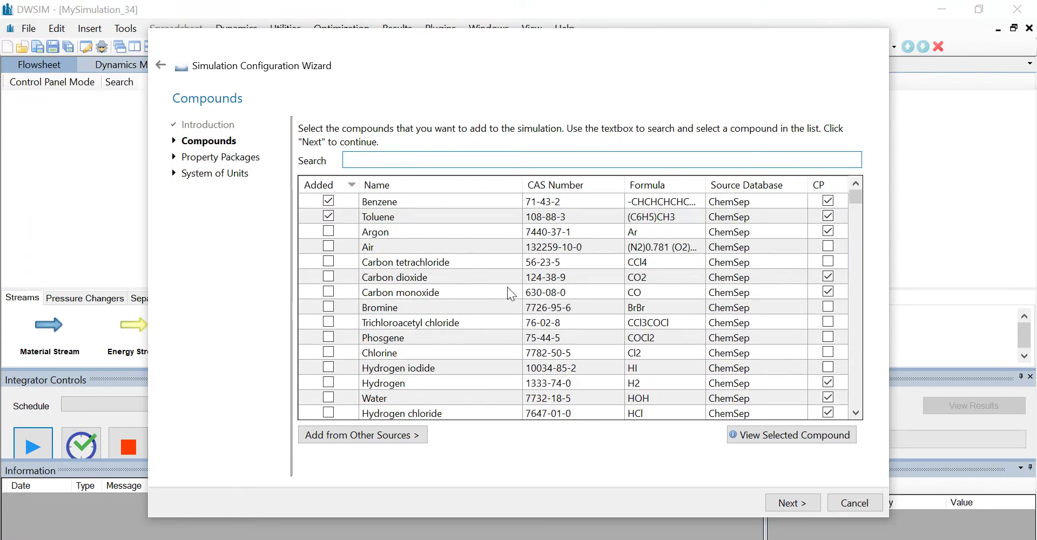
{"action": "left_click", "coordinate": [794, 504]}
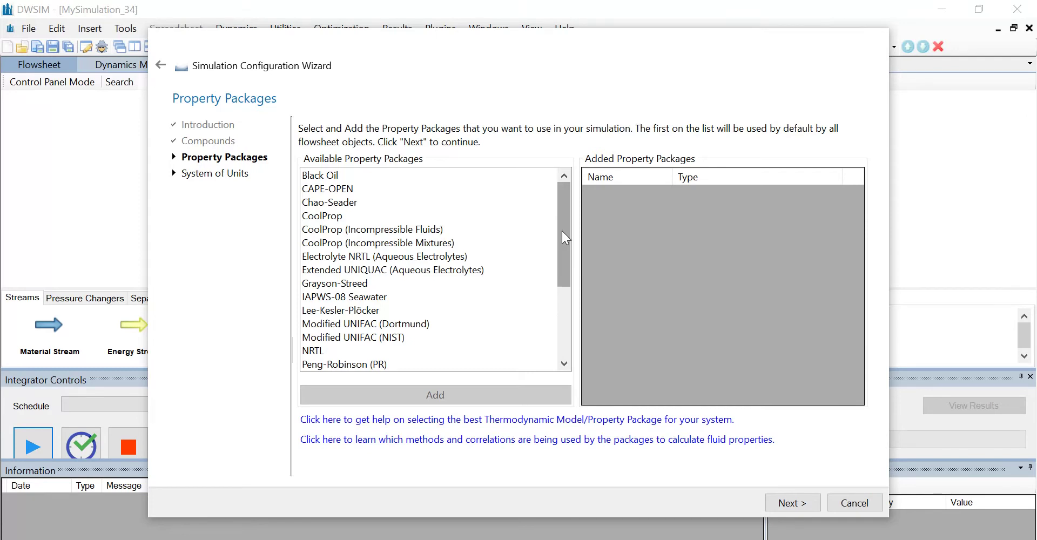
Add Raoult's Law as the simulation's property package
{"action": "left_click_drag", "start_coordinate": [562, 231], "coordinate": [563, 274]}
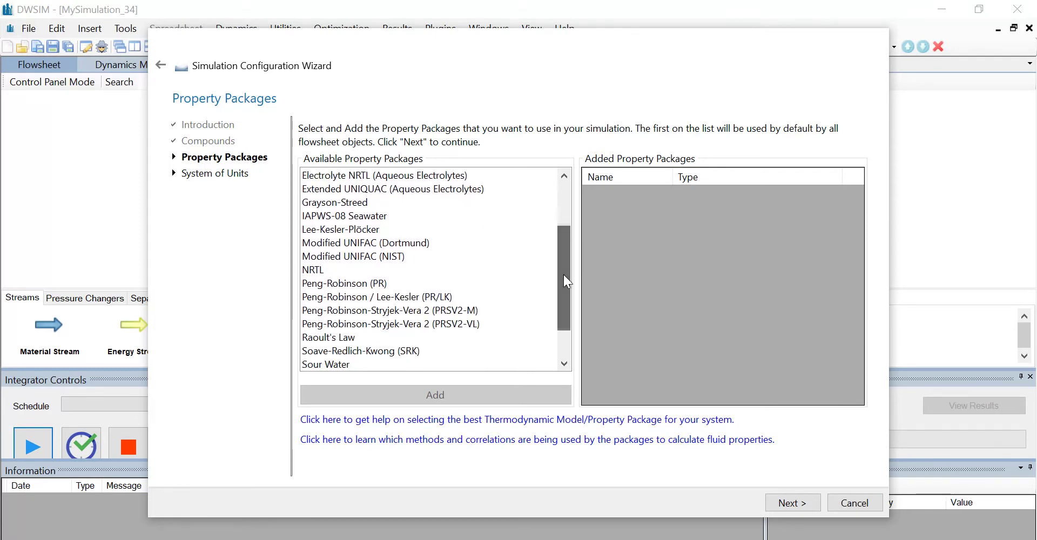
{"action": "left_click", "coordinate": [354, 337]}
{"action": "left_click", "coordinate": [417, 399]}
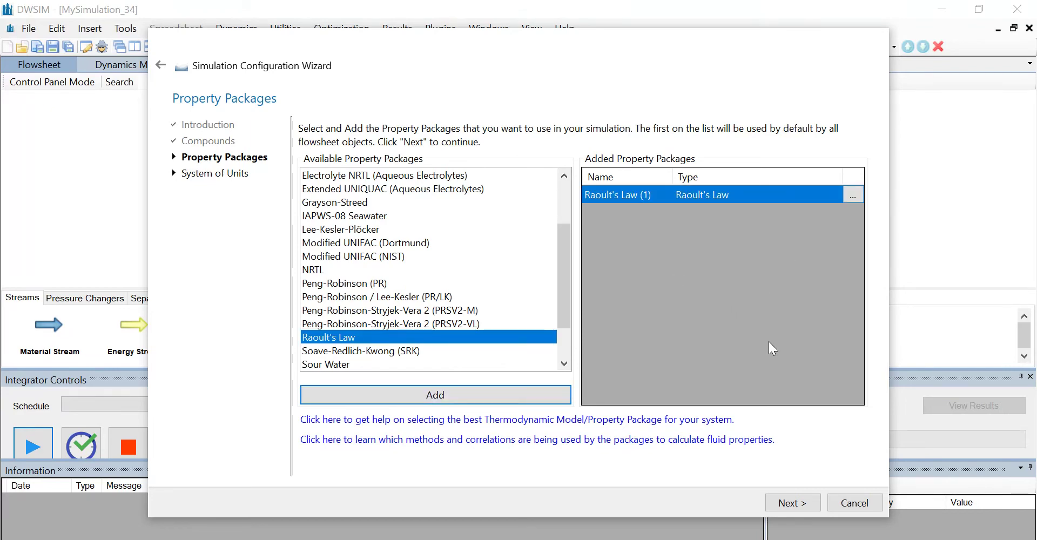
{"action": "left_click", "coordinate": [793, 503]}
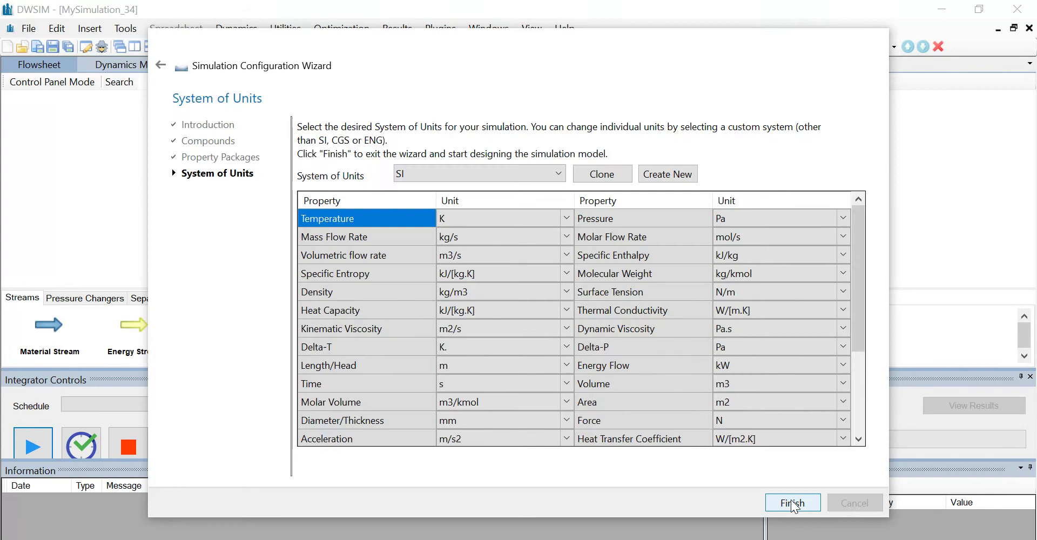
Choose the C5 system of units and finish the setup wizard
{"action": "left_click", "coordinate": [552, 177]}
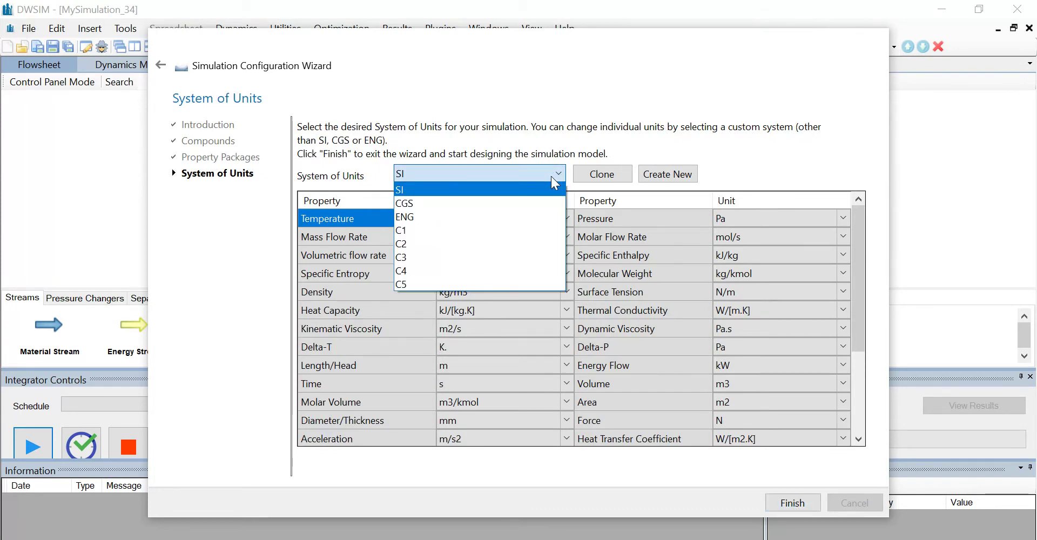
{"action": "left_click", "coordinate": [483, 283]}
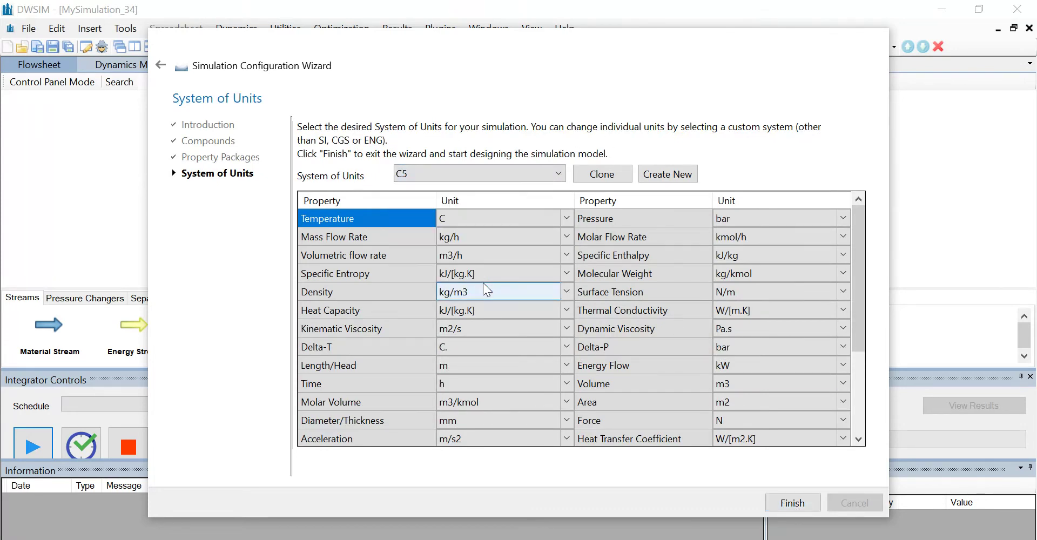
{"action": "left_click", "coordinate": [792, 504]}
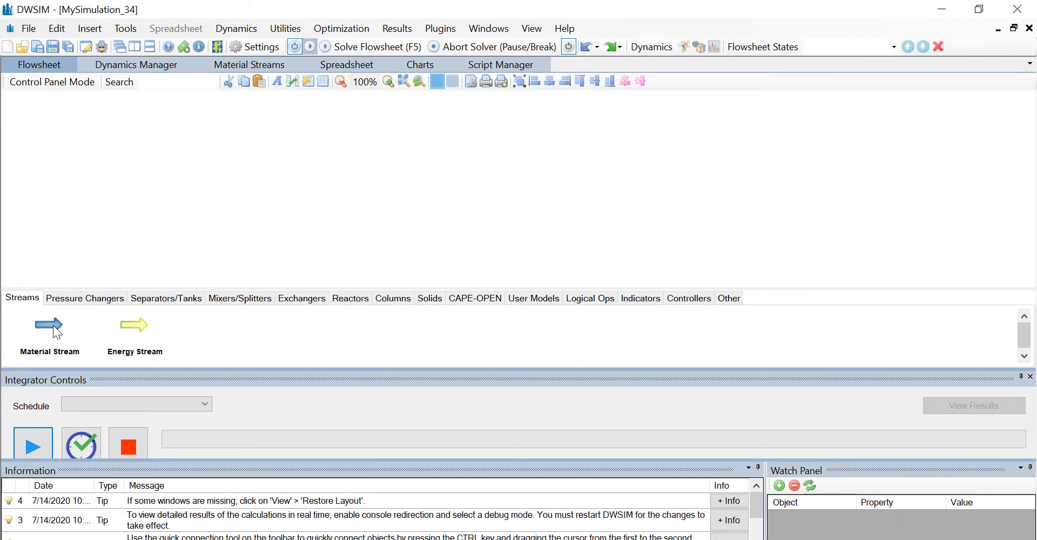
Place a material stream on the flowsheet and name it Feed
{"action": "left_click_drag", "start_coordinate": [53, 326], "coordinate": [195, 160]}
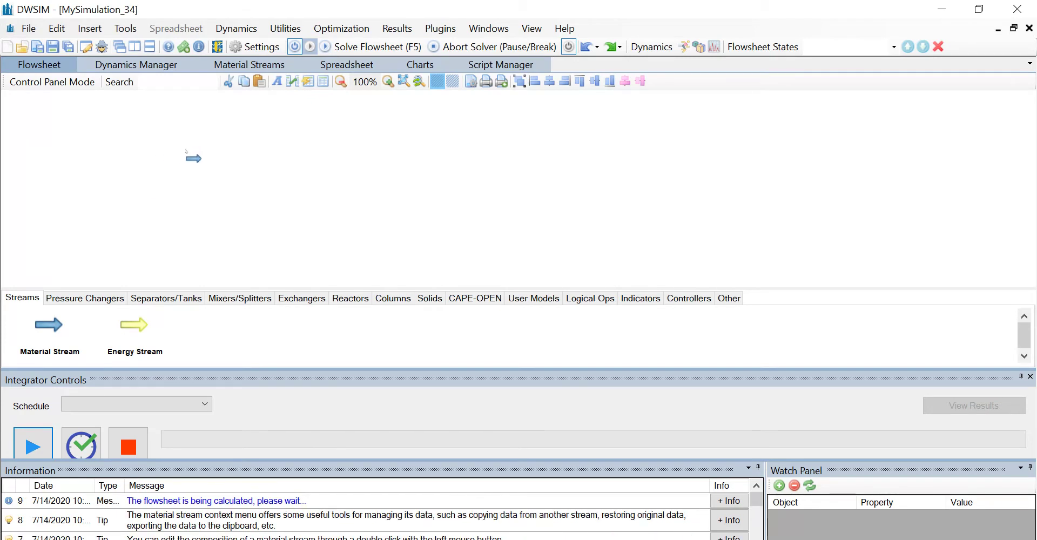
{"action": "left_click", "coordinate": [202, 173]}
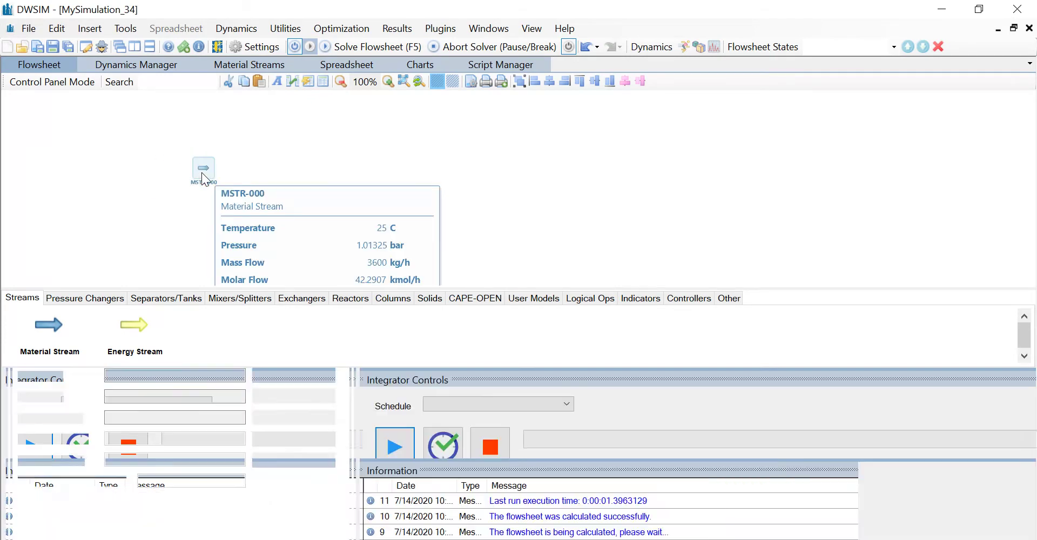
{"action": "left_click_drag", "start_coordinate": [204, 116], "coordinate": [65, 122]}
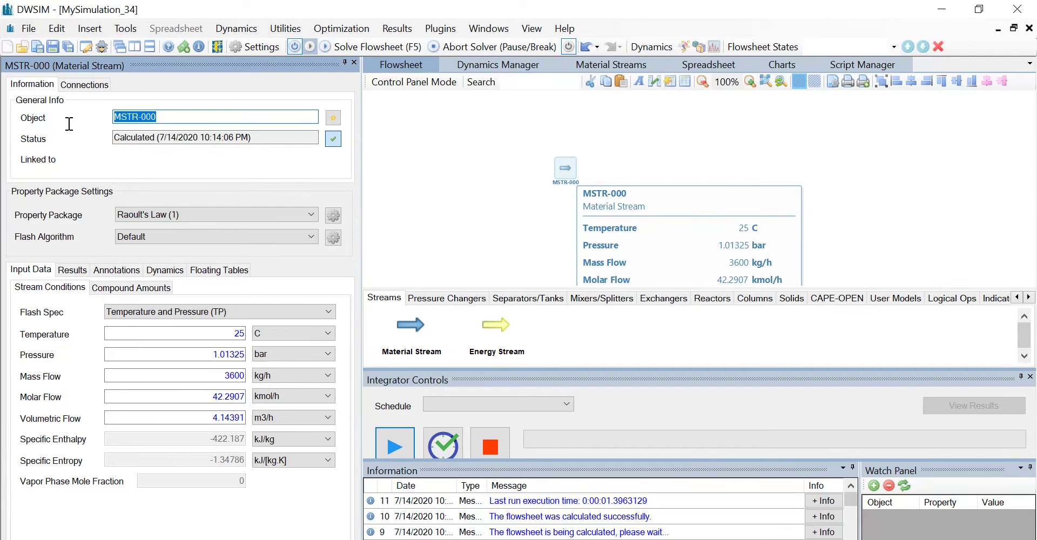
{"action": "key", "text": "BackSpace"}
{"action": "type", "text": "F"}
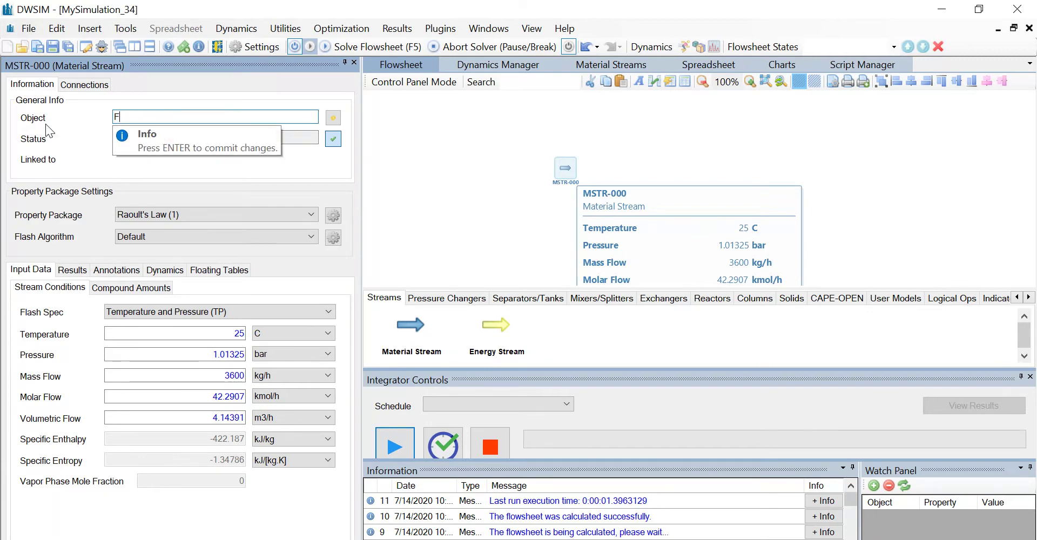
{"action": "type", "text": "eed"}
{"action": "key", "text": "Return"}
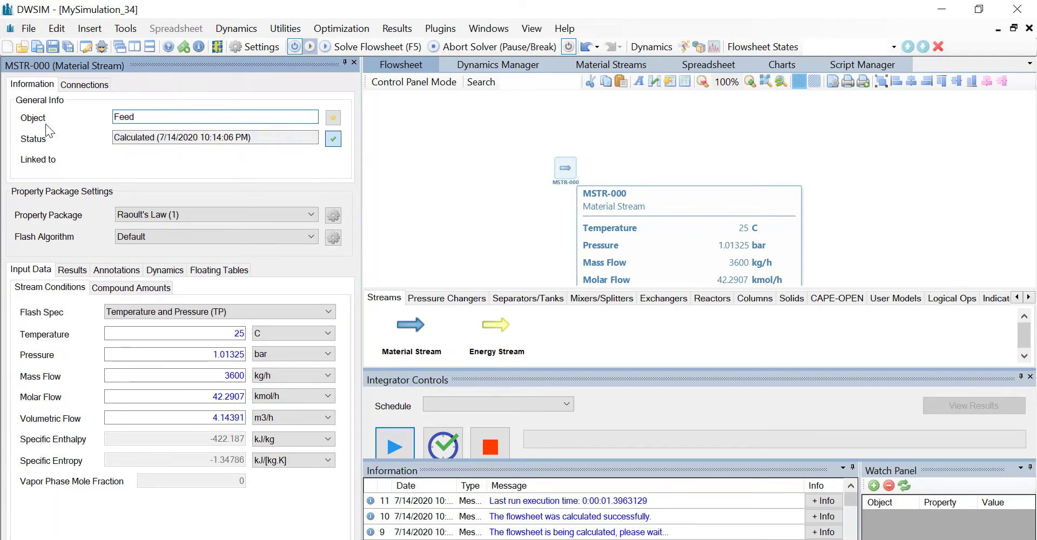
Specify Feed by pressure and vapour fraction 0, with molar flow 100 kmol/h
{"action": "left_click", "coordinate": [244, 312]}
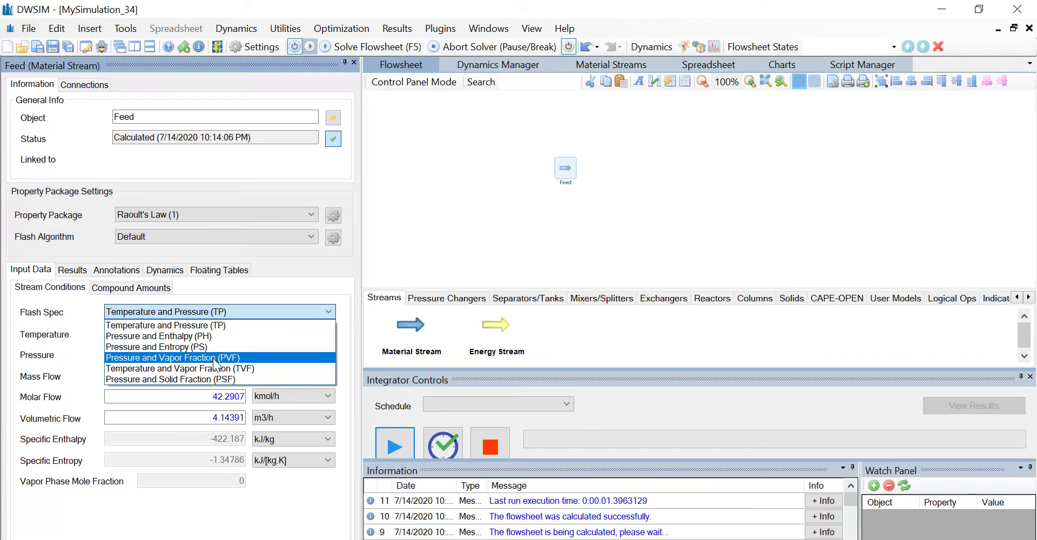
{"action": "left_click", "coordinate": [215, 357]}
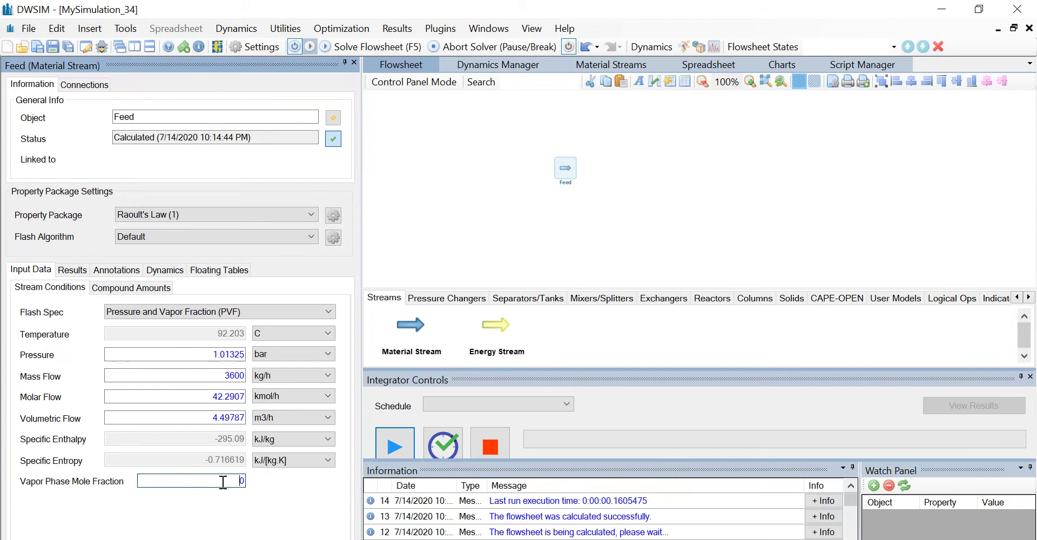
{"action": "key", "text": "Return"}
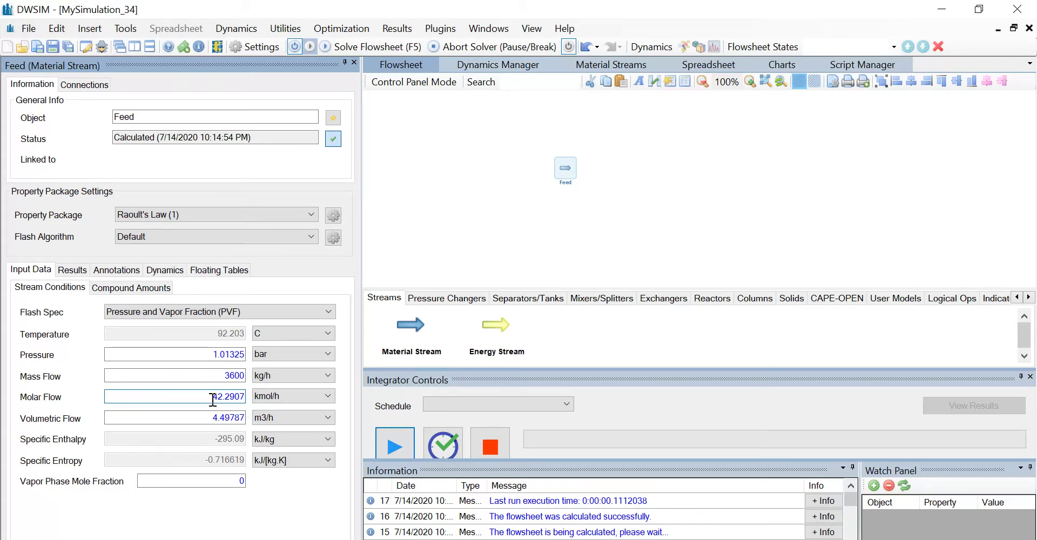
{"action": "key", "text": "BackSpace"}
{"action": "key", "text": "BackSpace"}
{"action": "key", "text": "BackSpace"}
{"action": "key", "text": "BackSpace"}
{"action": "key", "text": "BackSpace"}
{"action": "key", "text": "BackSpace"}
{"action": "key", "text": "BackSpace"}
{"action": "type", "text": "100"}
{"action": "key", "text": "Return"}
Enter Feed mole fractions Benzene 0.4 and Toluene 0.6 and accept the changes
{"action": "left_click", "coordinate": [148, 290]}
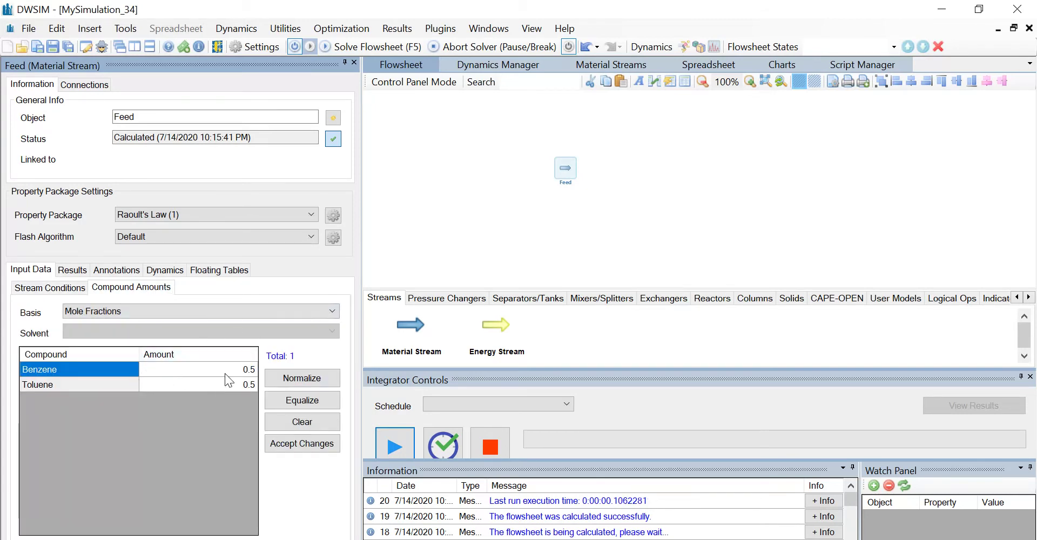
{"action": "left_click", "coordinate": [236, 368]}
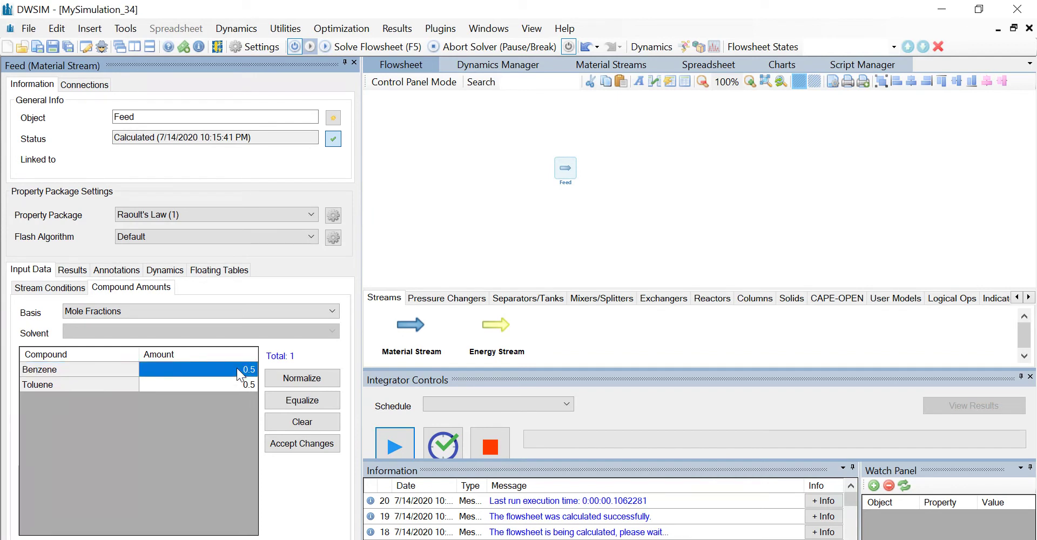
{"action": "type", "text": "0.4"}
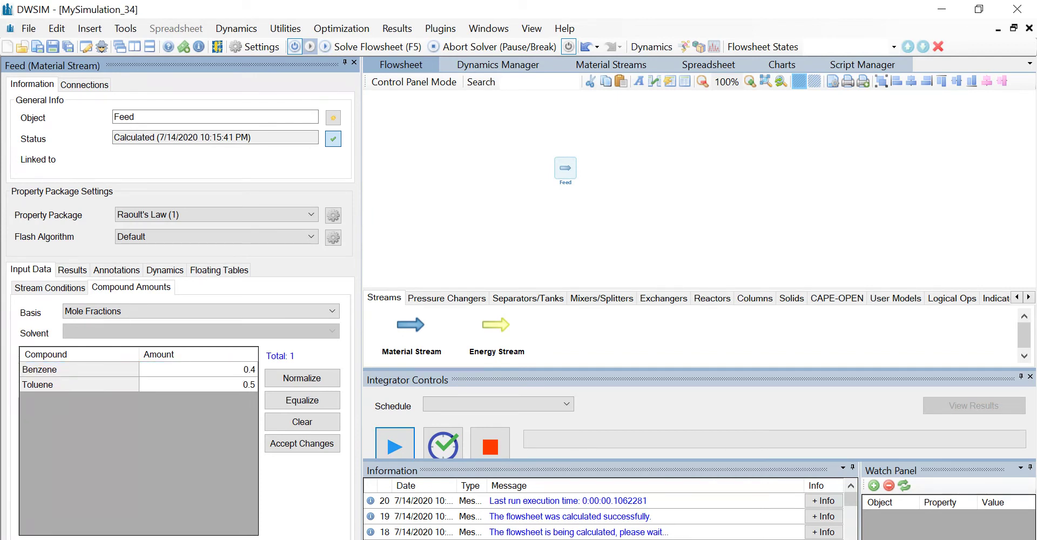
{"action": "key", "text": "Return"}
{"action": "type", "text": "0.6"}
{"action": "left_click", "coordinate": [317, 448]}
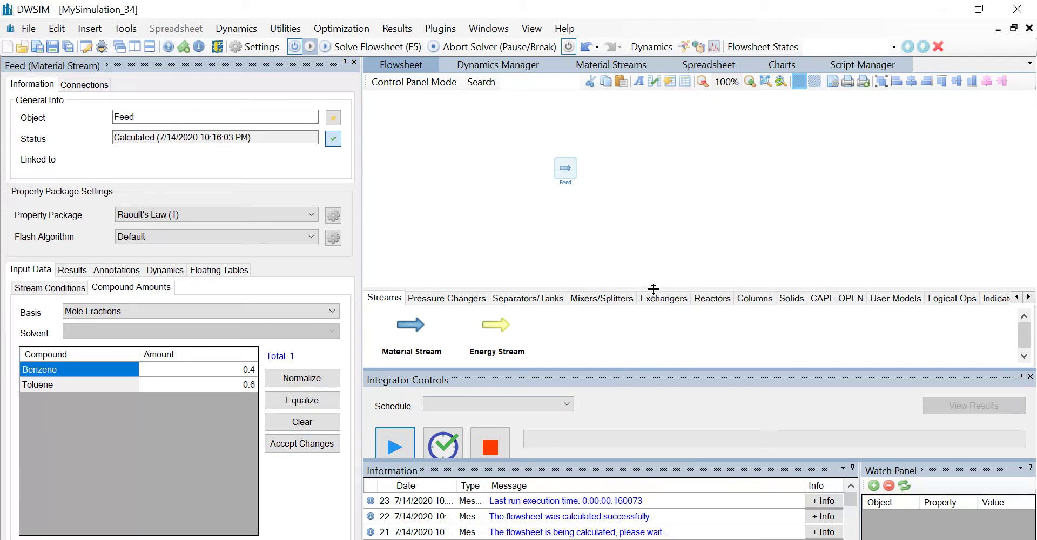
Place shortcut column SC-001 on the flowsheet next to the Feed stream
{"action": "left_click", "coordinate": [755, 298]}
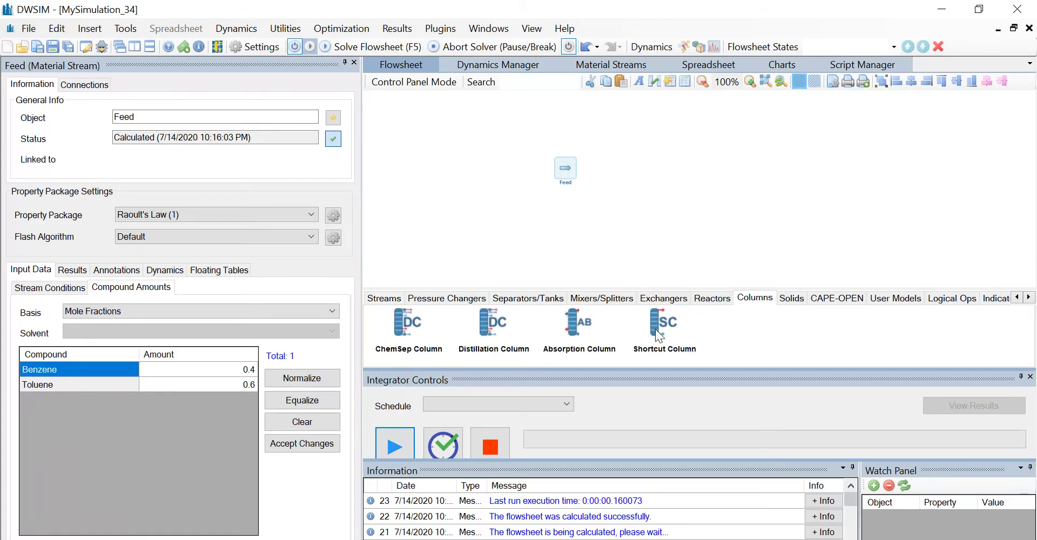
{"action": "left_click_drag", "start_coordinate": [656, 329], "coordinate": [627, 148]}
{"action": "left_click_drag", "start_coordinate": [646, 182], "coordinate": [630, 159]}
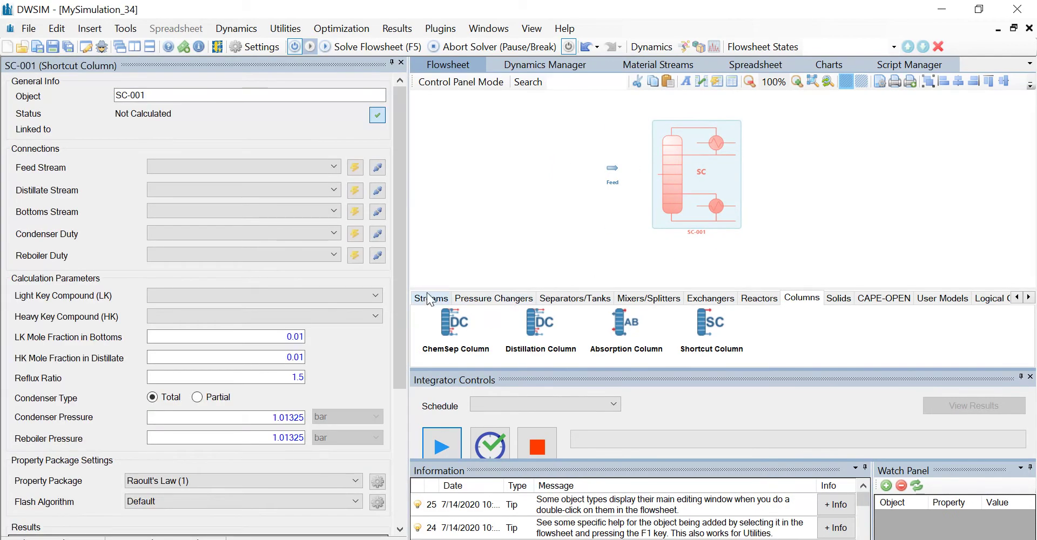
Add material streams MSTR-002, MSTR-003, MSTR-005 and energy stream ESTR-004 beside the column
{"action": "left_click", "coordinate": [427, 301]}
{"action": "left_click_drag", "start_coordinate": [458, 324], "coordinate": [786, 132]}
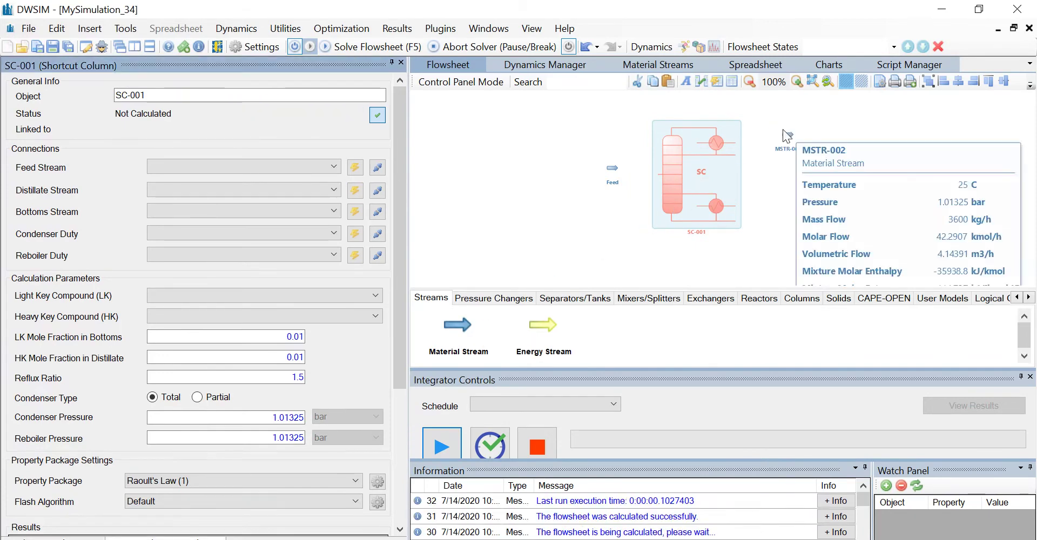
{"action": "left_click_drag", "start_coordinate": [468, 323], "coordinate": [786, 227]}
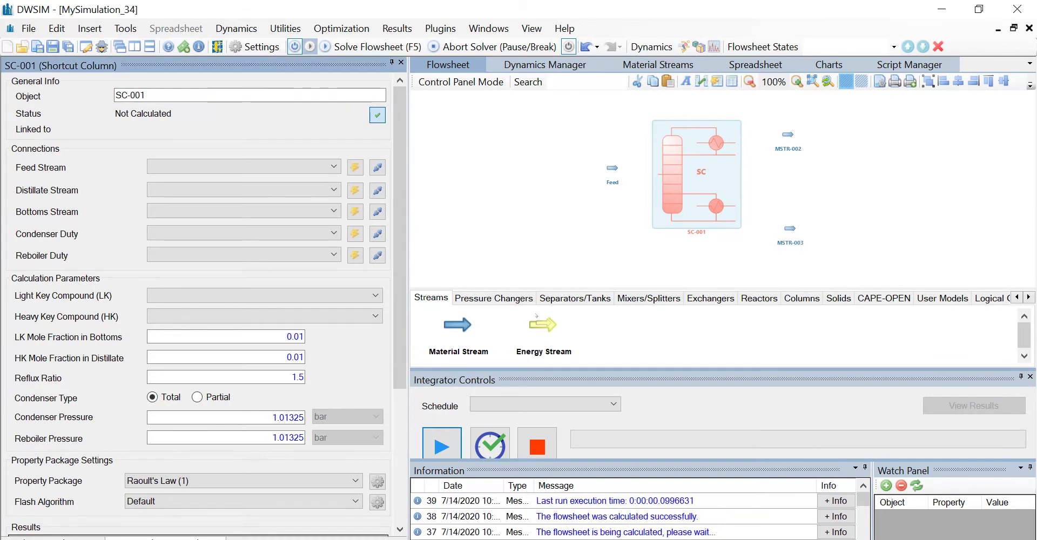
{"action": "left_click_drag", "start_coordinate": [536, 317], "coordinate": [787, 159]}
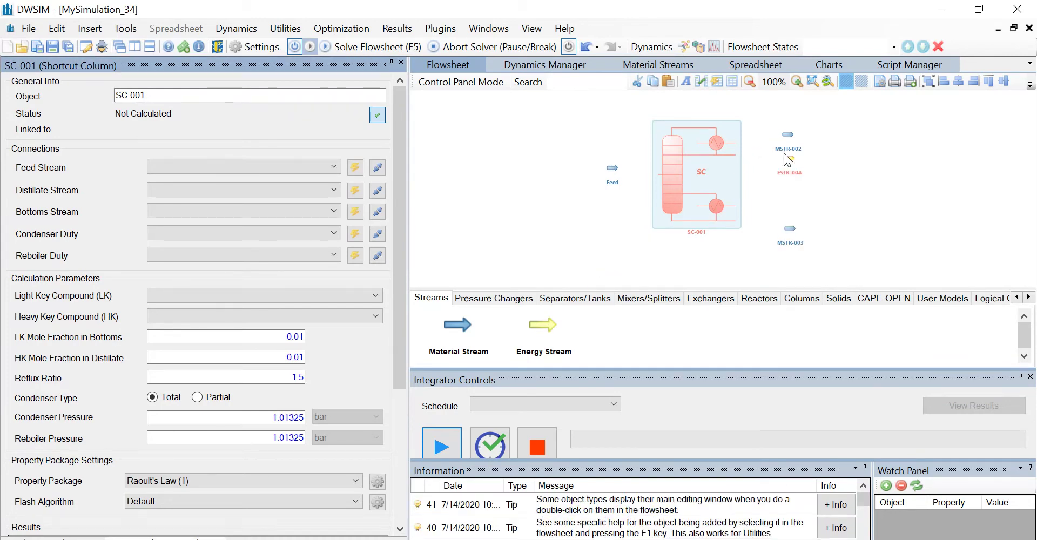
{"action": "left_click_drag", "start_coordinate": [468, 327], "coordinate": [783, 192]}
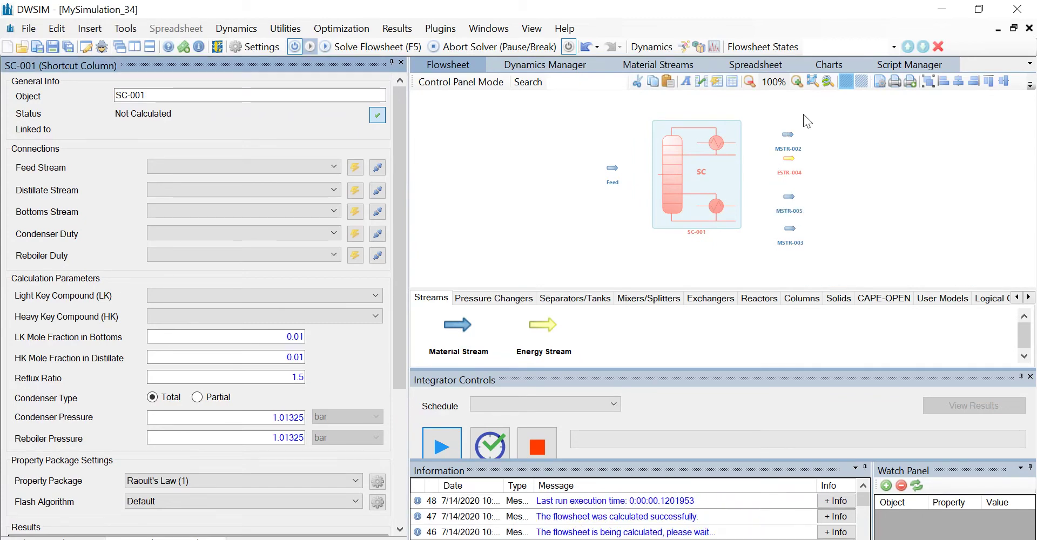
{"action": "mouse_move", "coordinate": [791, 200]}
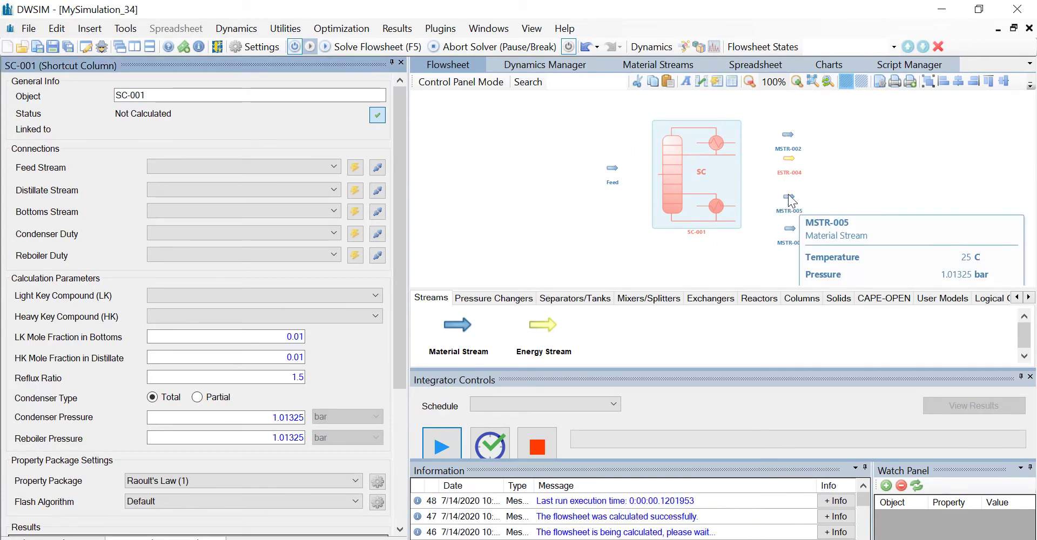
Delete the extra MSTR-005 stream and add energy stream ESTR-006
{"action": "left_click", "coordinate": [789, 198]}
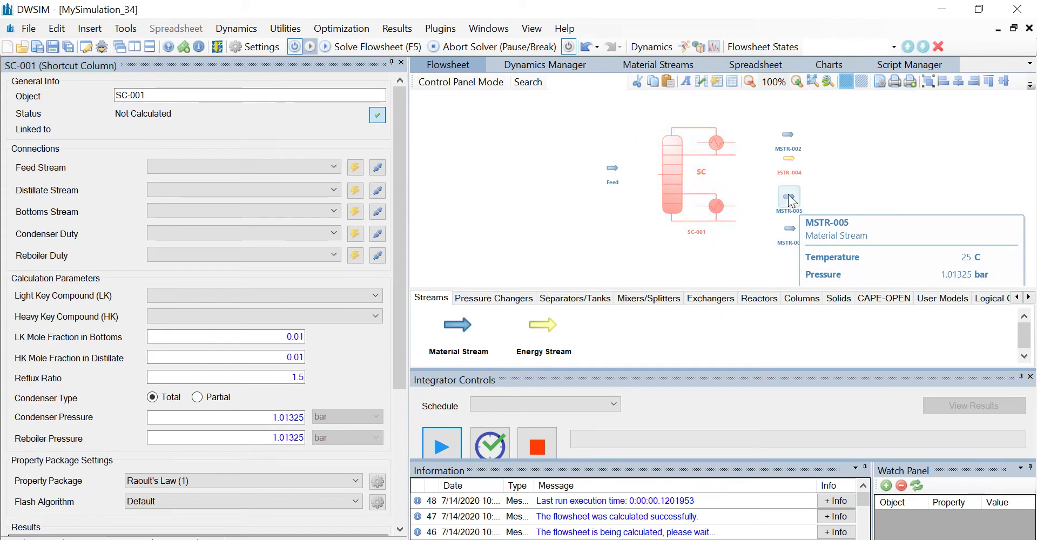
{"action": "key", "text": "Delete"}
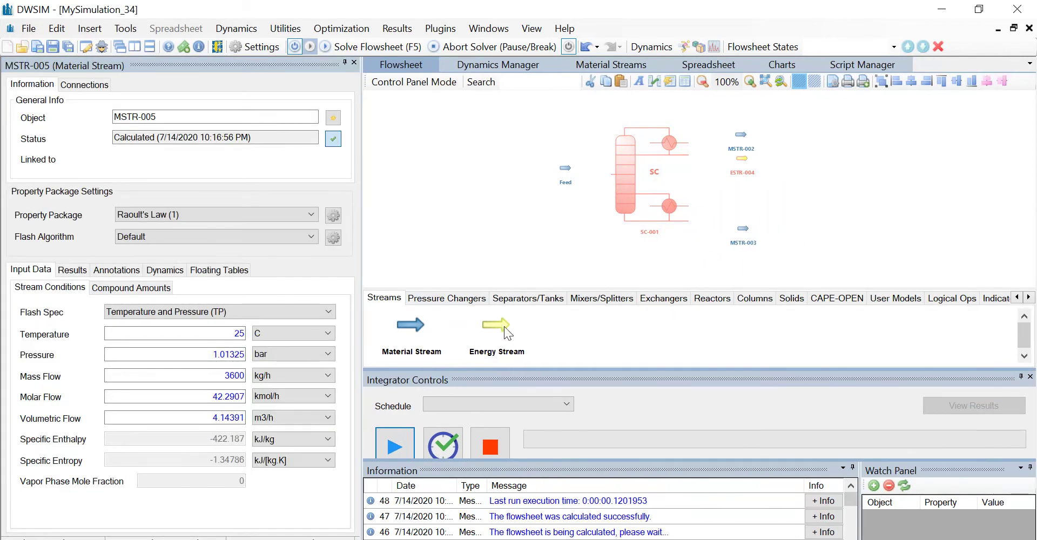
{"action": "left_click_drag", "start_coordinate": [504, 326], "coordinate": [736, 202]}
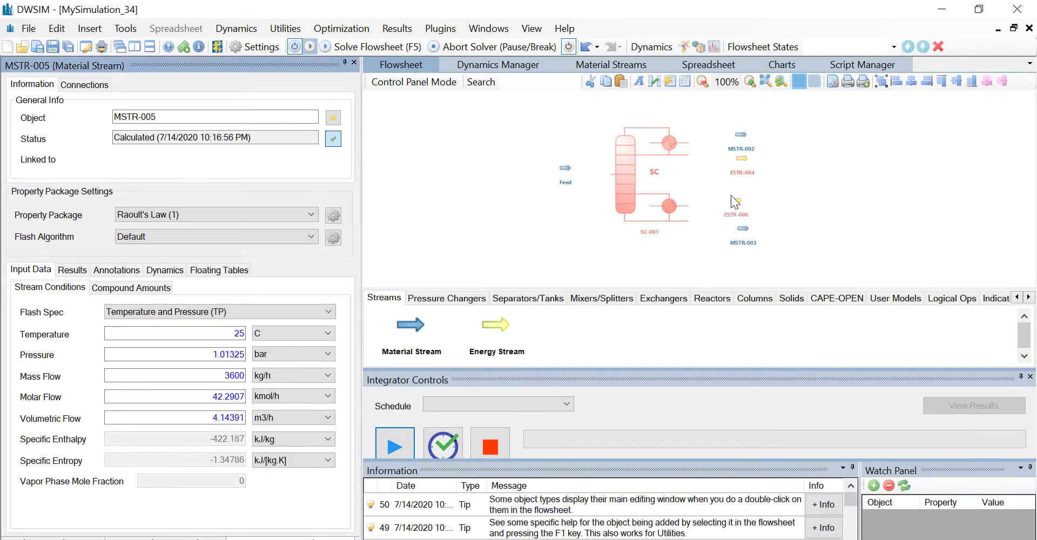
Rename stream MSTR-002 to Distillate
{"action": "left_click", "coordinate": [741, 134]}
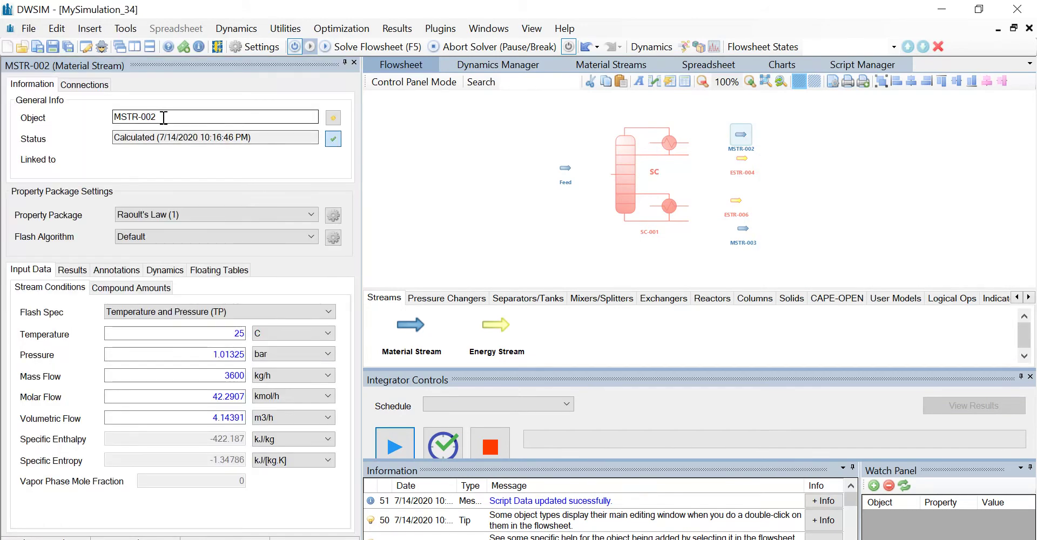
{"action": "left_click_drag", "start_coordinate": [164, 117], "coordinate": [100, 118]}
{"action": "key", "text": "BackSpace"}
{"action": "type", "text": "D"}
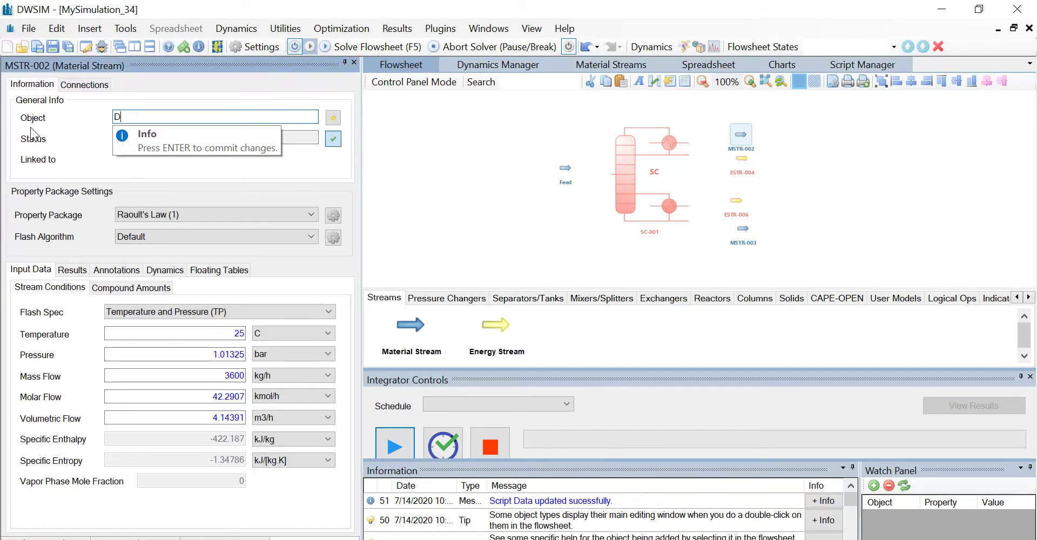
{"action": "type", "text": "istillate"}
{"action": "key", "text": "Return"}
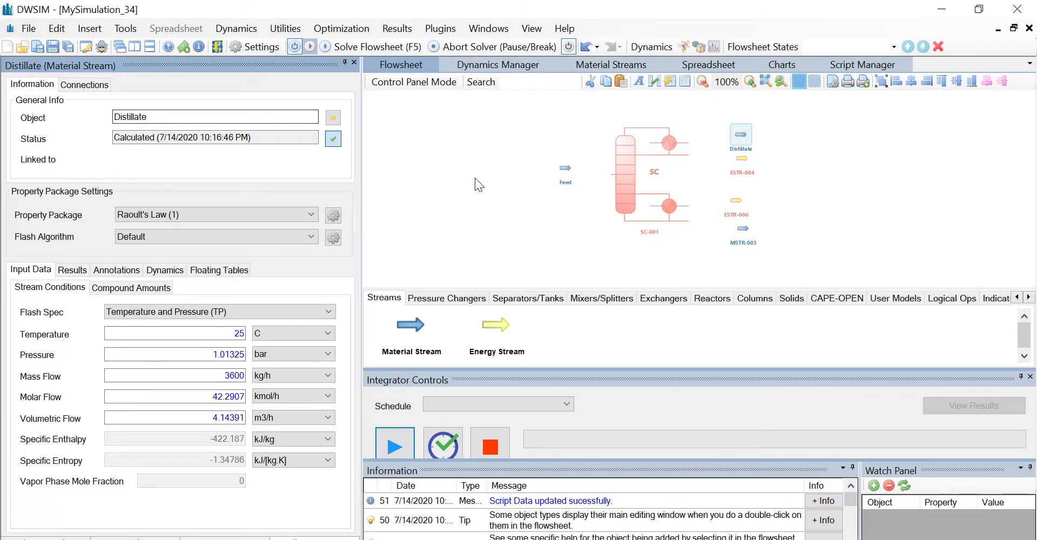
Rename stream MSTR-003 to Bottom pdt
{"action": "left_click", "coordinate": [744, 232]}
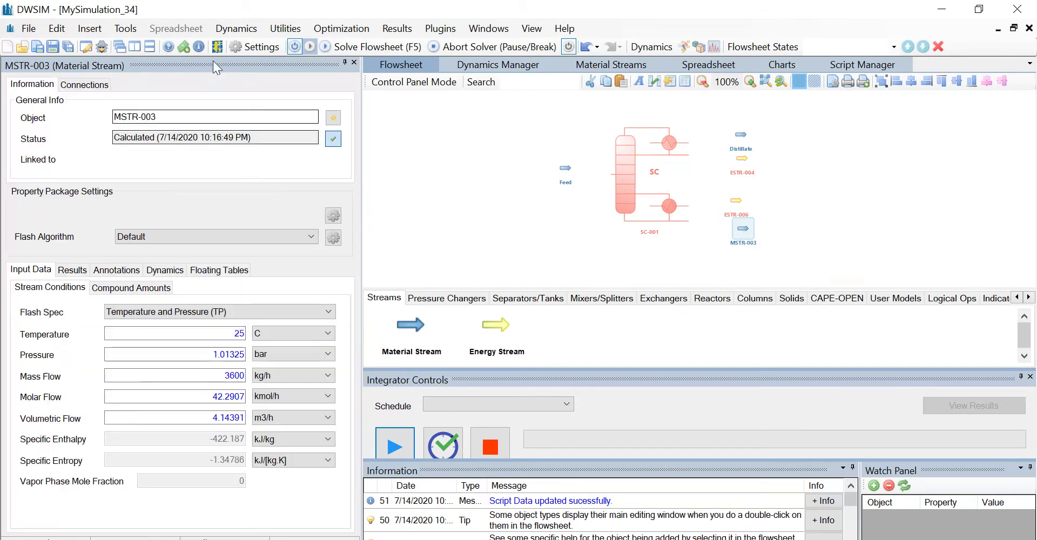
{"action": "left_click", "coordinate": [185, 117]}
{"action": "type", "text": "Botto"}
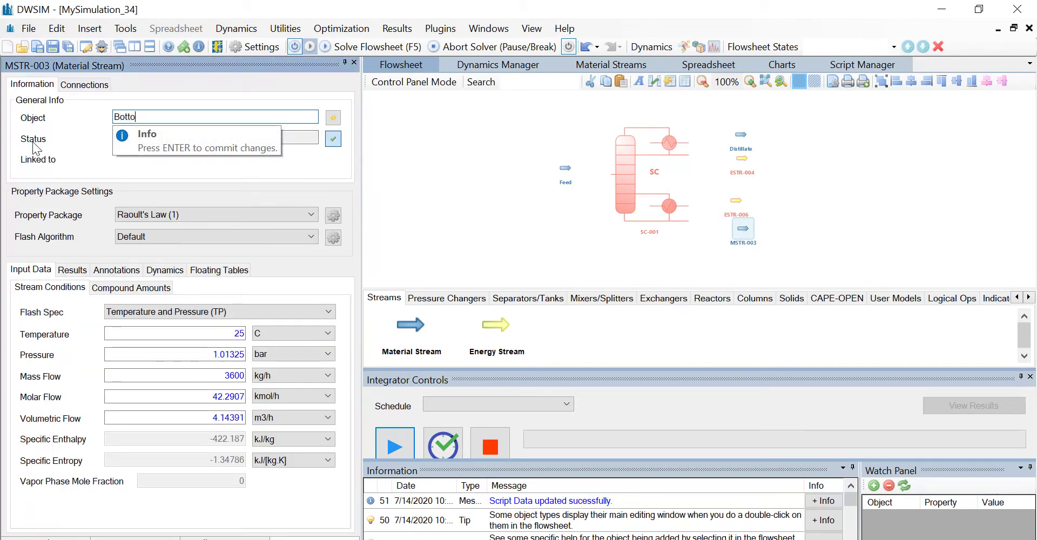
{"action": "type", "text": "m pdt"}
{"action": "key", "text": "Return"}
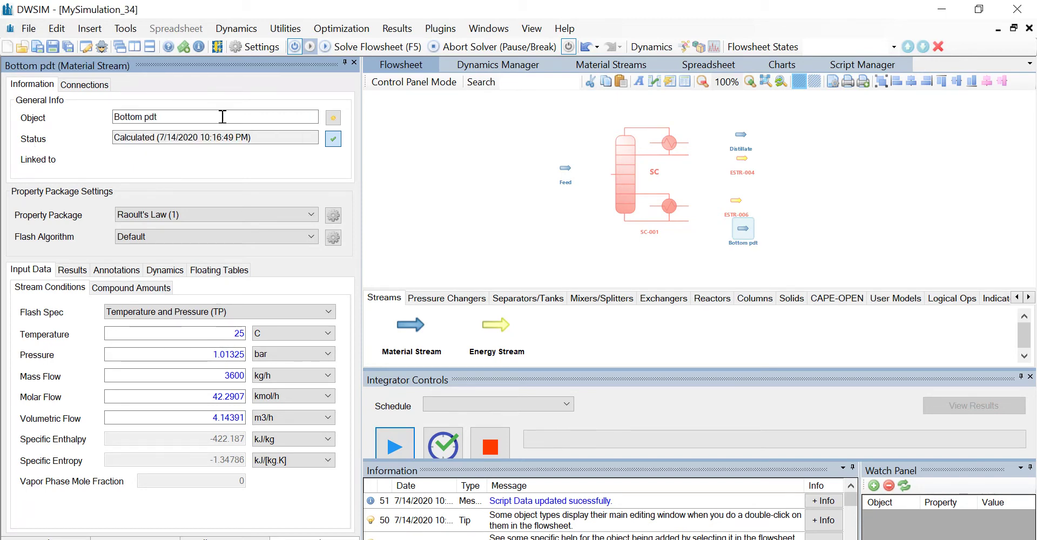
Rename energy stream ESTR-004 to C duty
{"action": "left_click", "coordinate": [748, 166]}
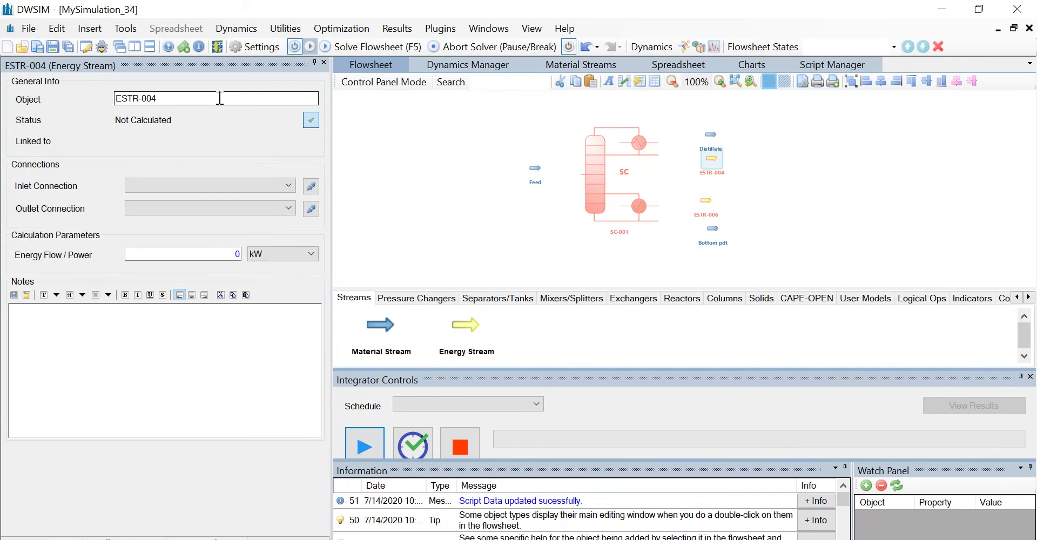
{"action": "left_click_drag", "start_coordinate": [220, 98], "coordinate": [104, 116]}
{"action": "key", "text": "BackSpace"}
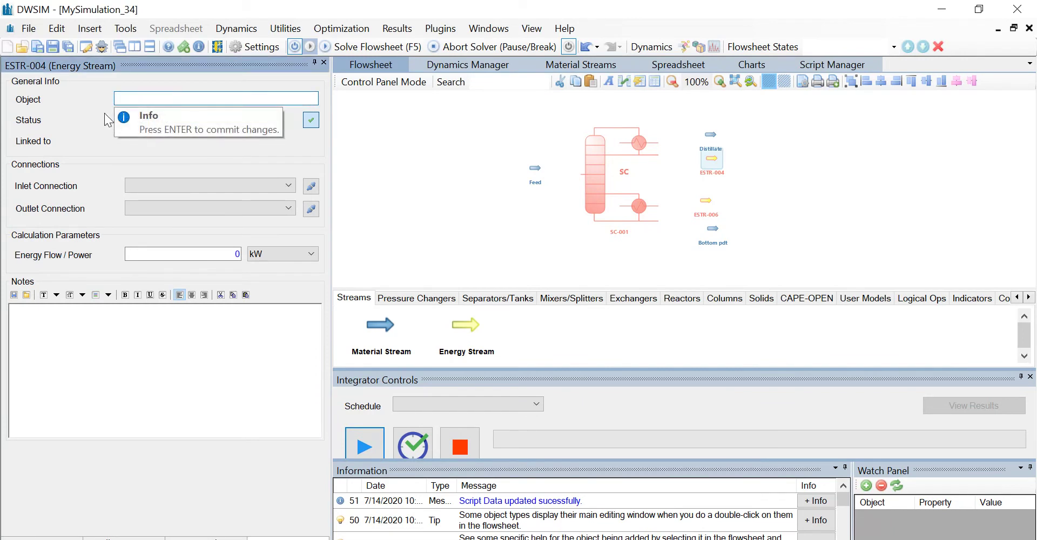
{"action": "type", "text": "C dy"}
{"action": "key", "text": "Return"}
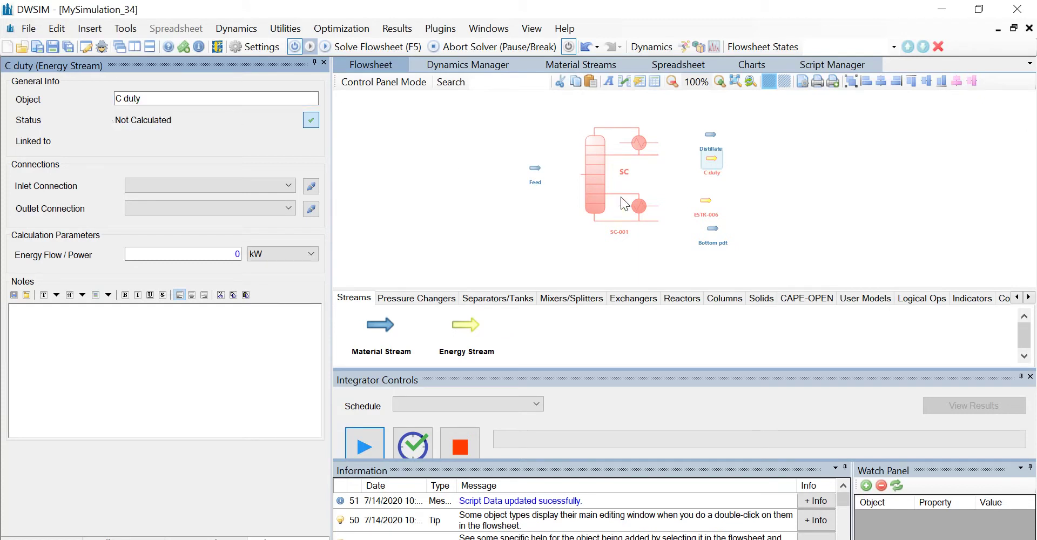
Rename energy stream ESTR-006 to R duty, then bring up SC-001's properties
{"action": "left_click", "coordinate": [710, 210]}
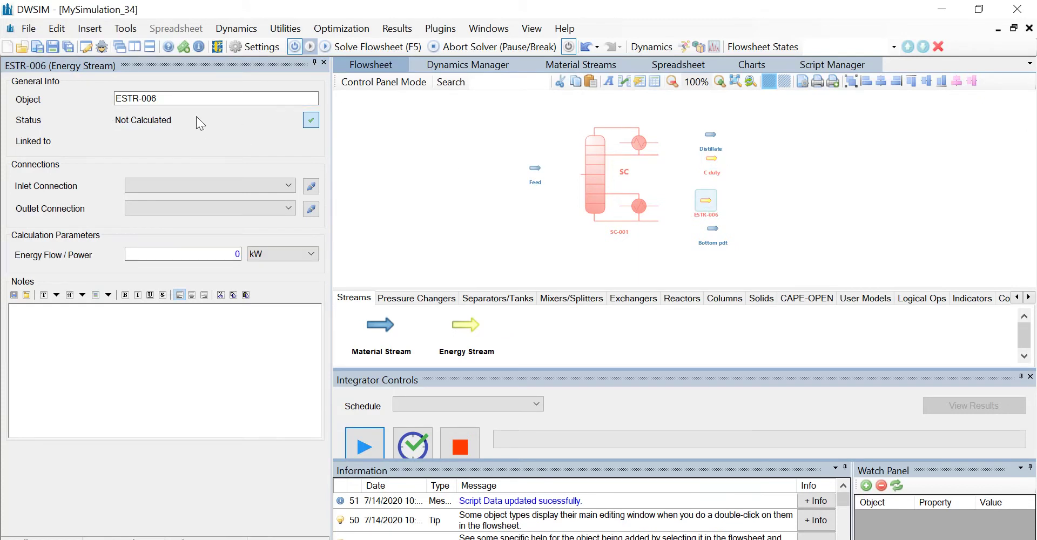
{"action": "left_click_drag", "start_coordinate": [174, 99], "coordinate": [67, 116]}
{"action": "key", "text": "BackSpace"}
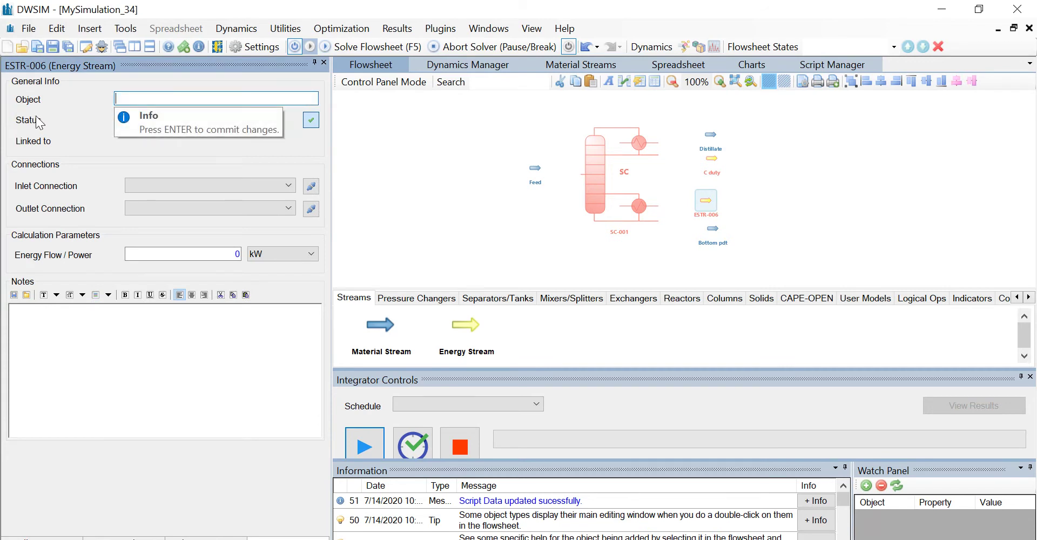
{"action": "type", "text": "R duty"}
{"action": "key", "text": "Return"}
{"action": "left_click", "coordinate": [594, 178]}
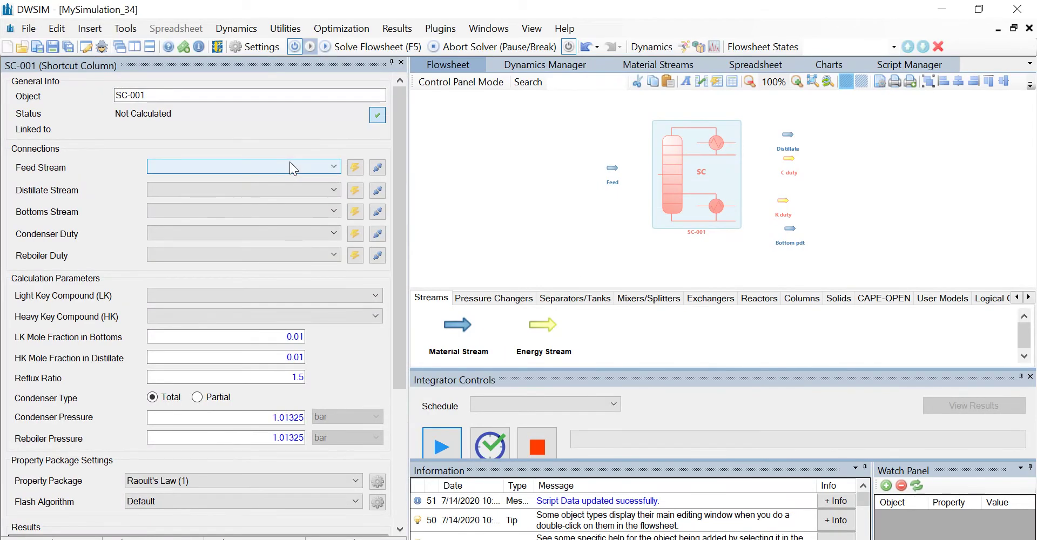
Connect Feed, Distillate and Bottom pdt as SC-001's feed, distillate and bottoms streams
{"action": "left_click", "coordinate": [318, 169]}
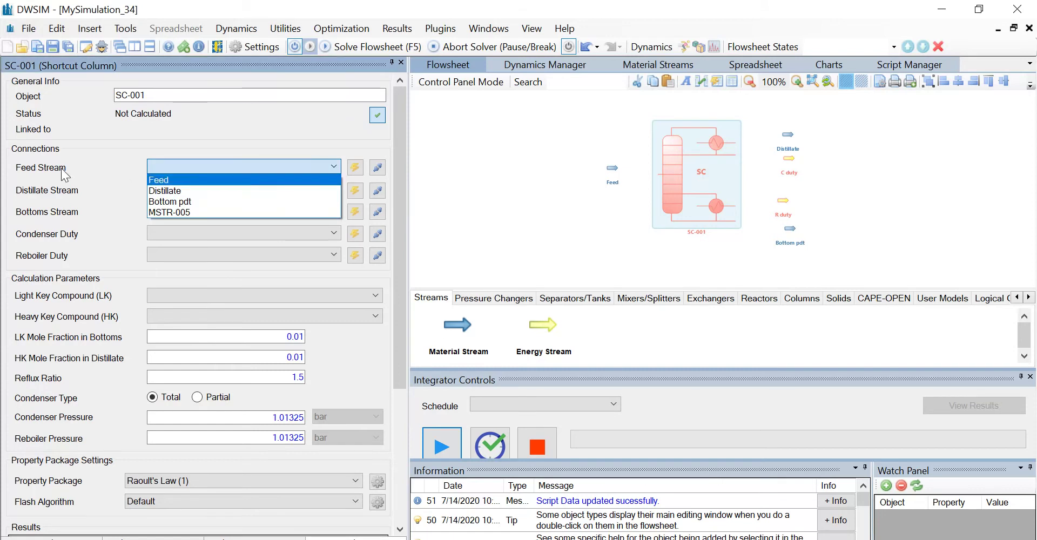
{"action": "left_click", "coordinate": [201, 180]}
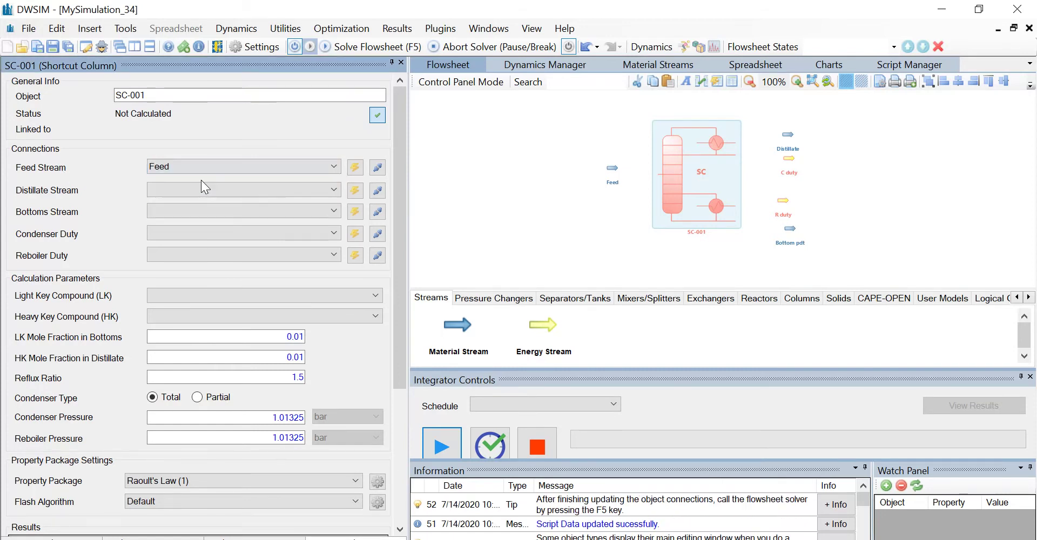
{"action": "left_click", "coordinate": [258, 190]}
{"action": "left_click", "coordinate": [228, 213]}
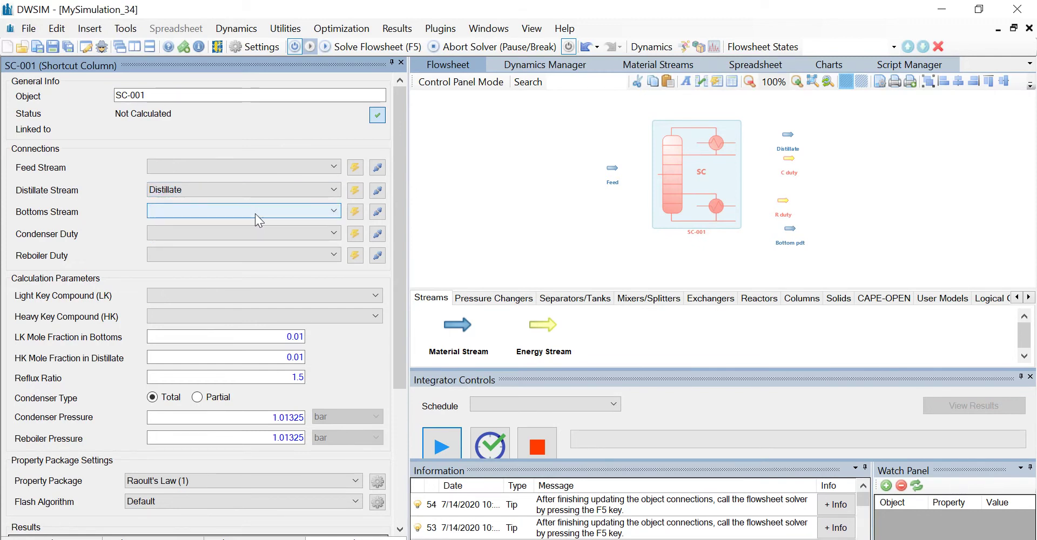
{"action": "left_click", "coordinate": [255, 213]}
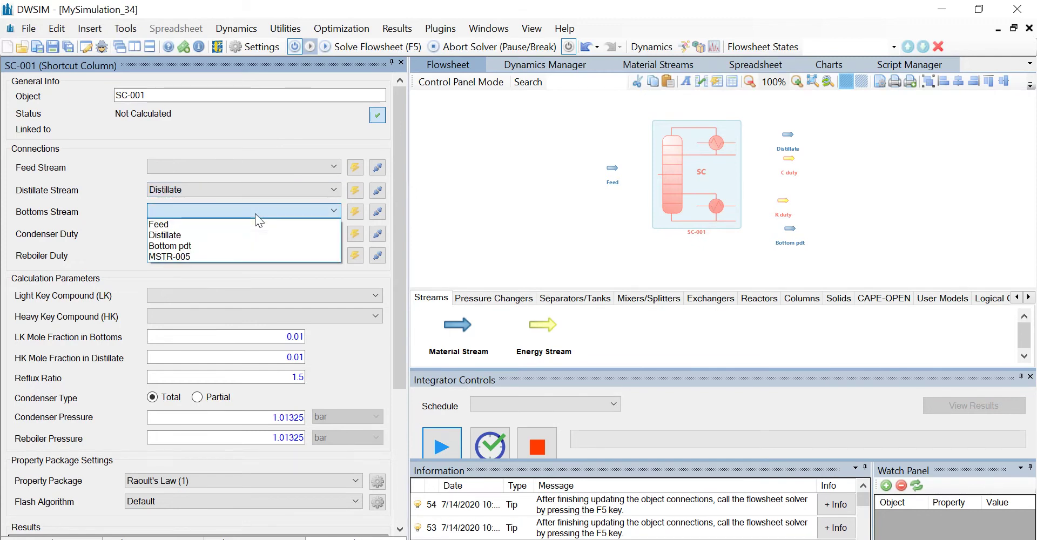
{"action": "left_click", "coordinate": [186, 245]}
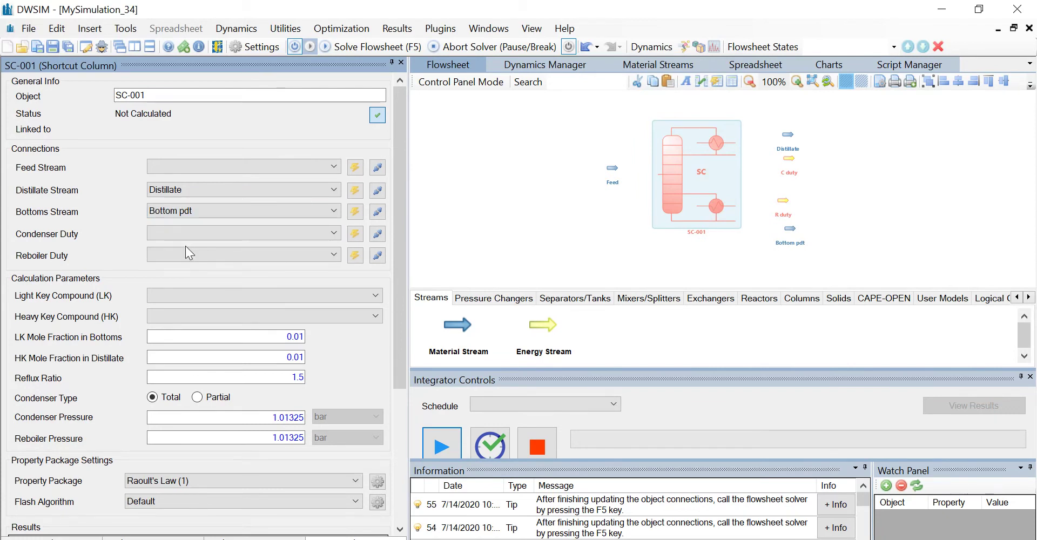
{"action": "left_click", "coordinate": [218, 168]}
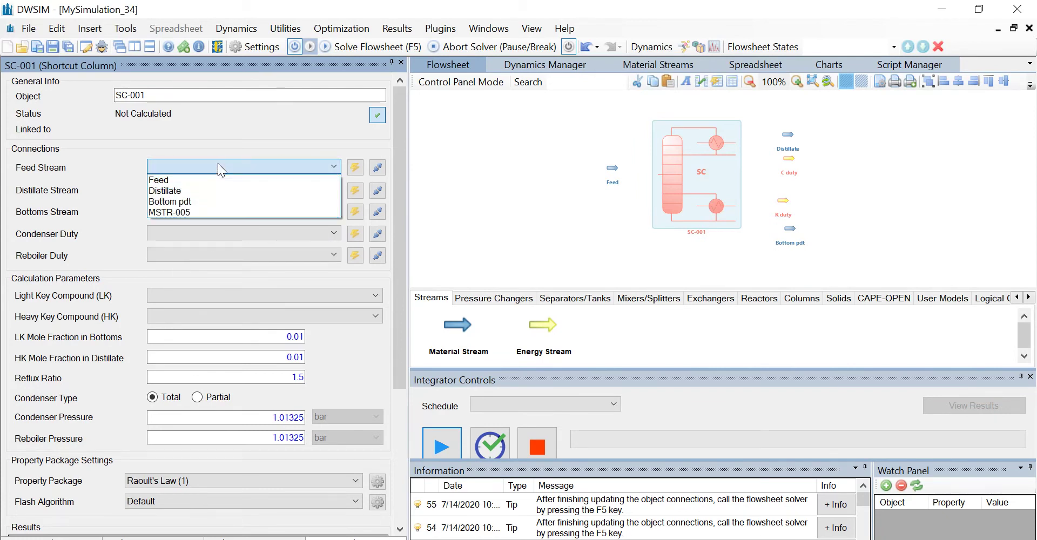
{"action": "left_click", "coordinate": [202, 180]}
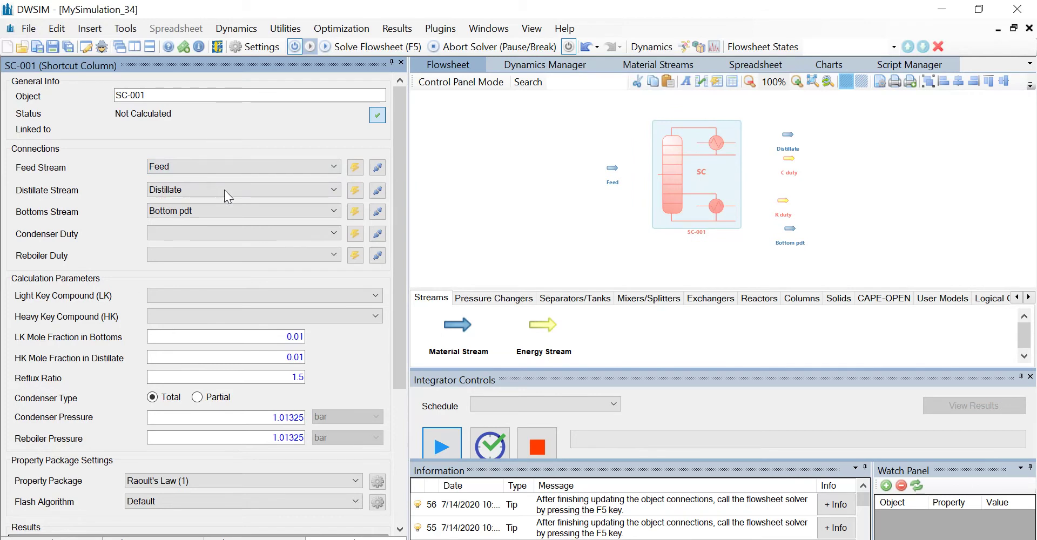
Assign C duty as condenser duty and R duty as reboiler duty
{"action": "left_click", "coordinate": [252, 232]}
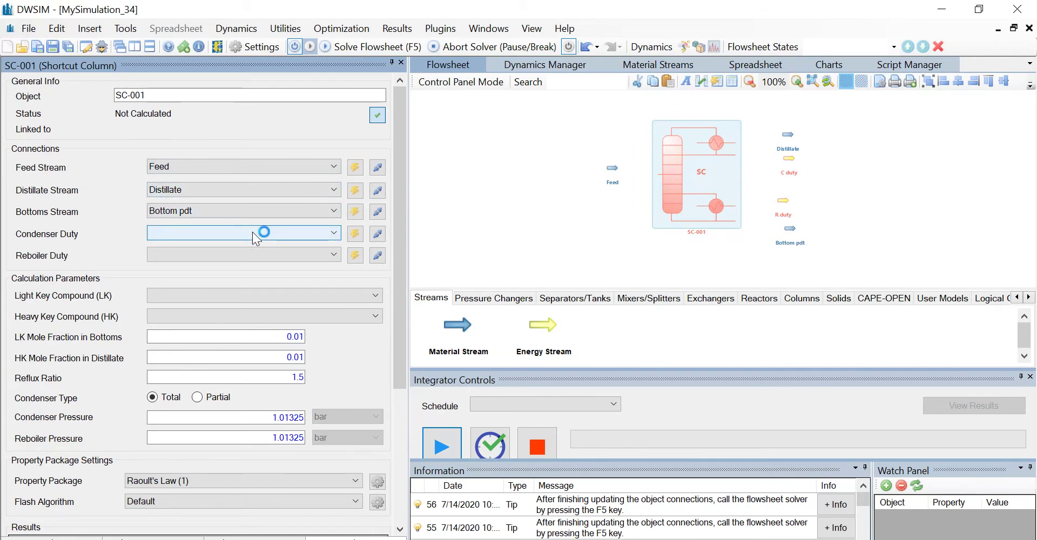
{"action": "left_click", "coordinate": [192, 247]}
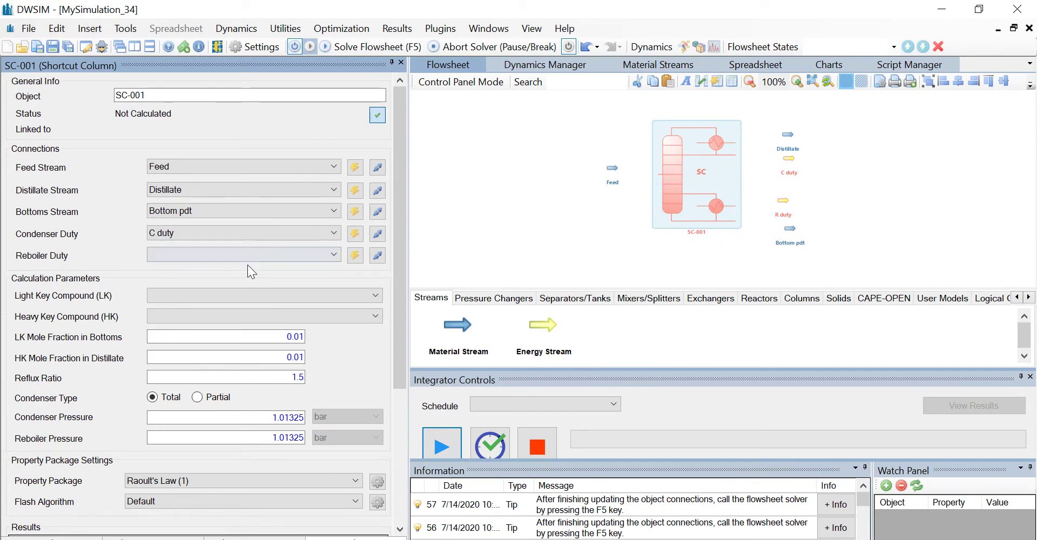
{"action": "left_click", "coordinate": [267, 258]}
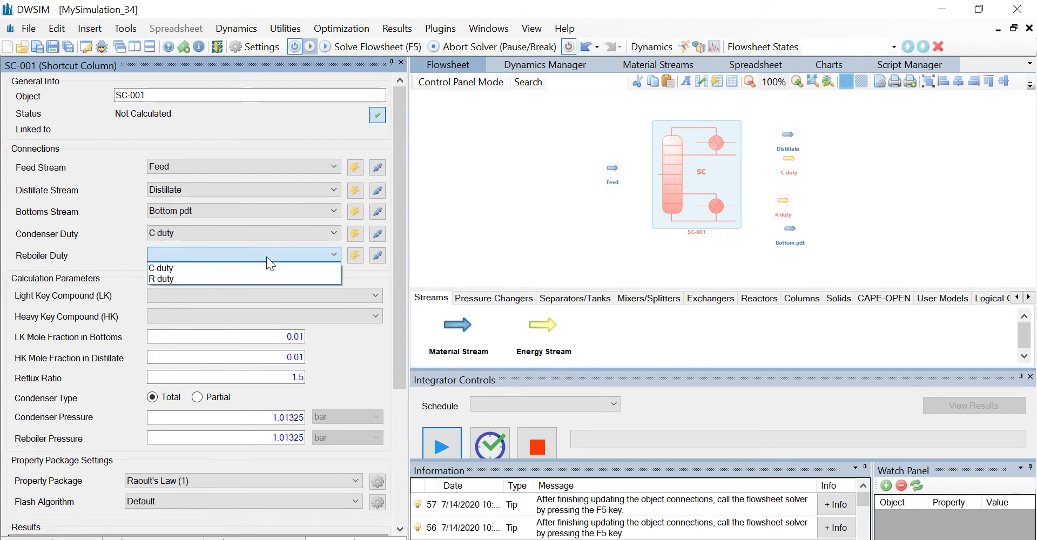
{"action": "left_click", "coordinate": [236, 280]}
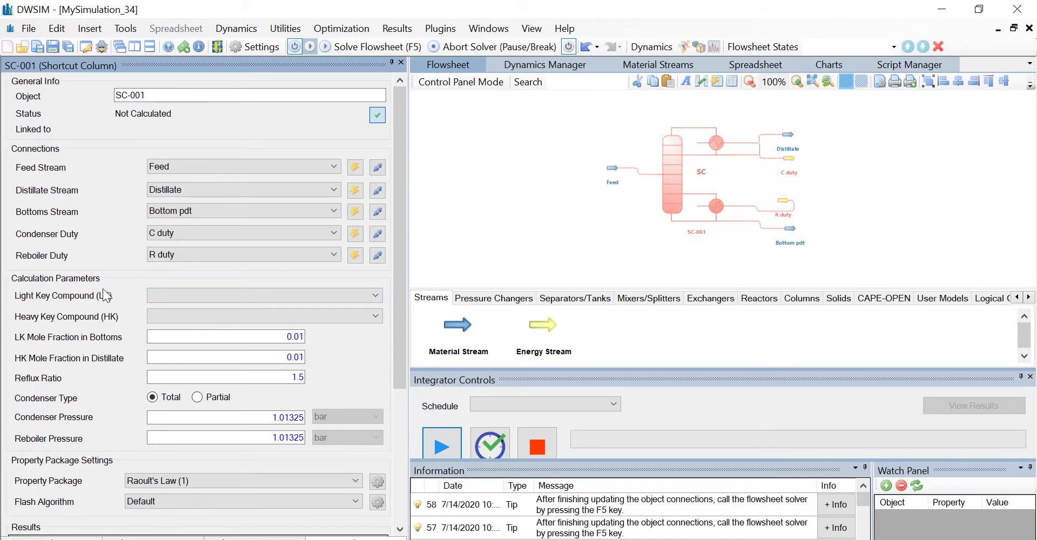
Set Benzene as the light key and Toluene as the heavy key compound in SC-001
{"action": "left_click", "coordinate": [352, 298]}
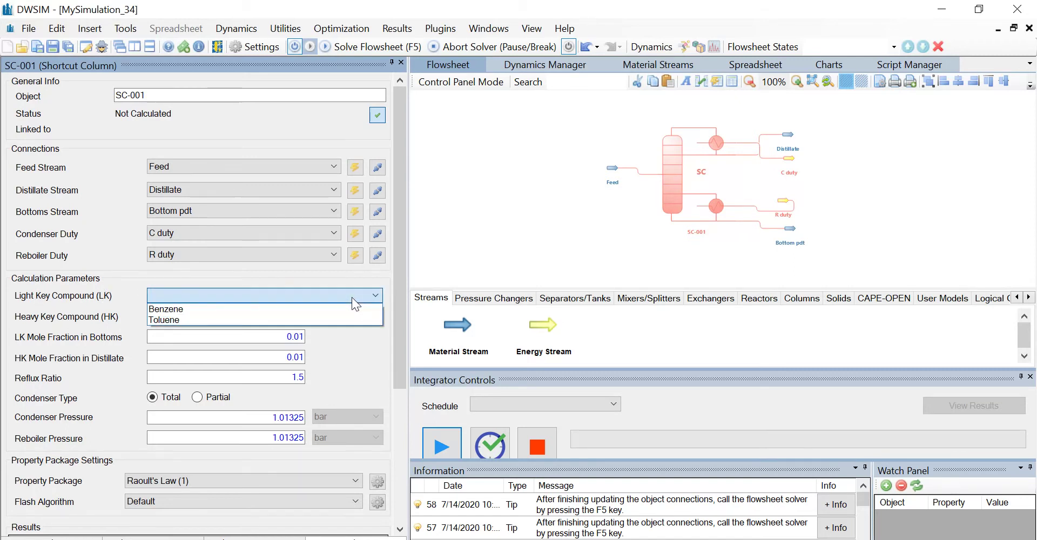
{"action": "left_click", "coordinate": [312, 309]}
{"action": "left_click", "coordinate": [312, 307]}
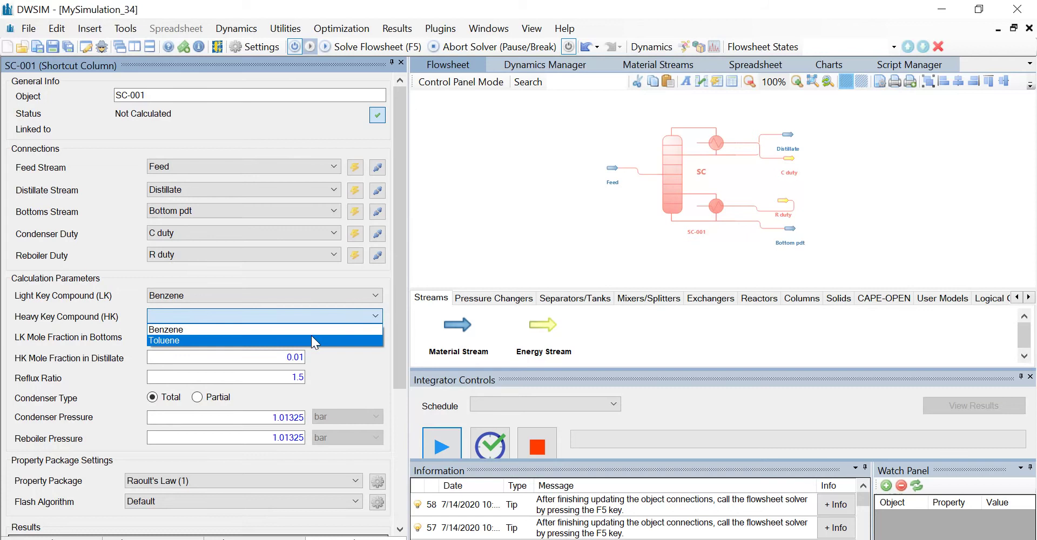
{"action": "left_click", "coordinate": [312, 337]}
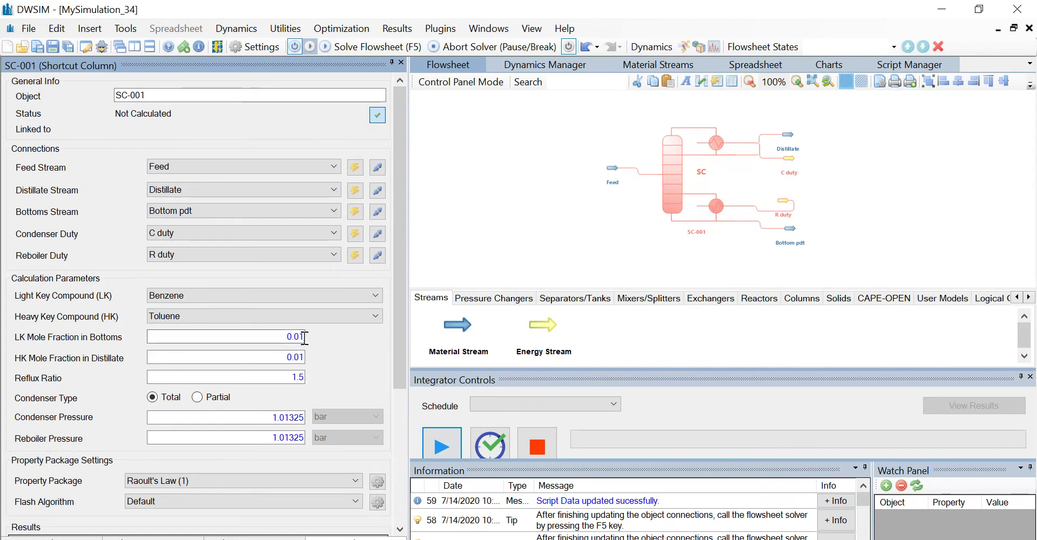
{"action": "left_click", "coordinate": [304, 338]}
Solve the flowsheet and view SC-001 results: minimum reflux 1.65509, 10.1614 minimum stages
{"action": "left_click", "coordinate": [371, 47]}
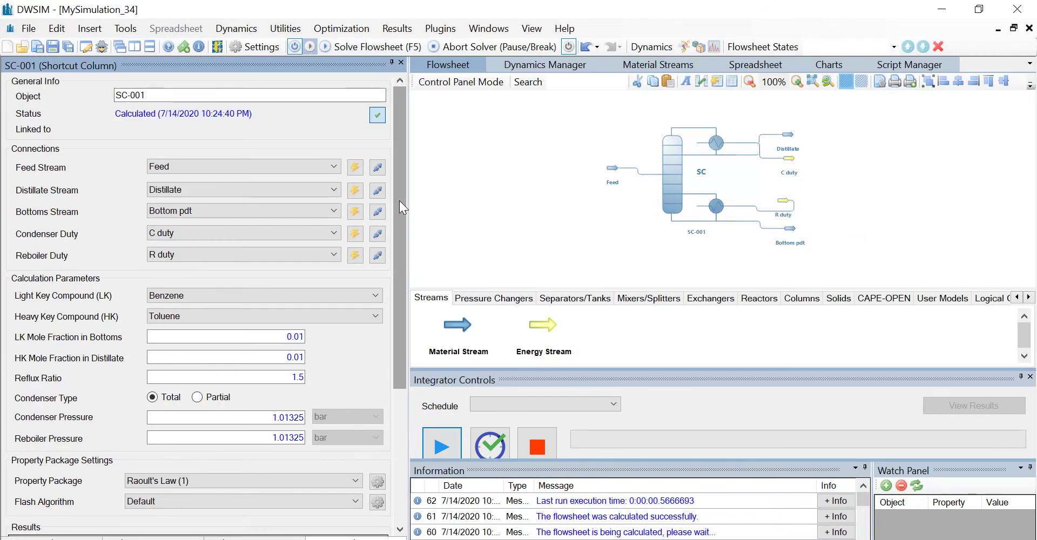
{"action": "left_click_drag", "start_coordinate": [400, 199], "coordinate": [396, 327]}
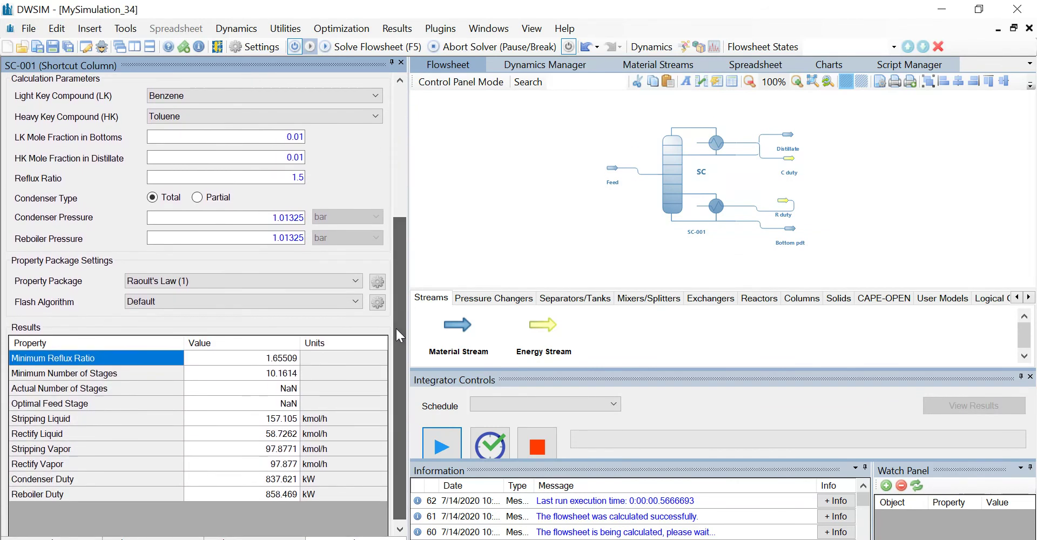
Set SC-001's reflux ratio to 2.48264 (1.5 × minimum) and re-solve, giving 18.1733 stages and feed stage 8.28487
{"action": "left_click", "coordinate": [304, 177]}
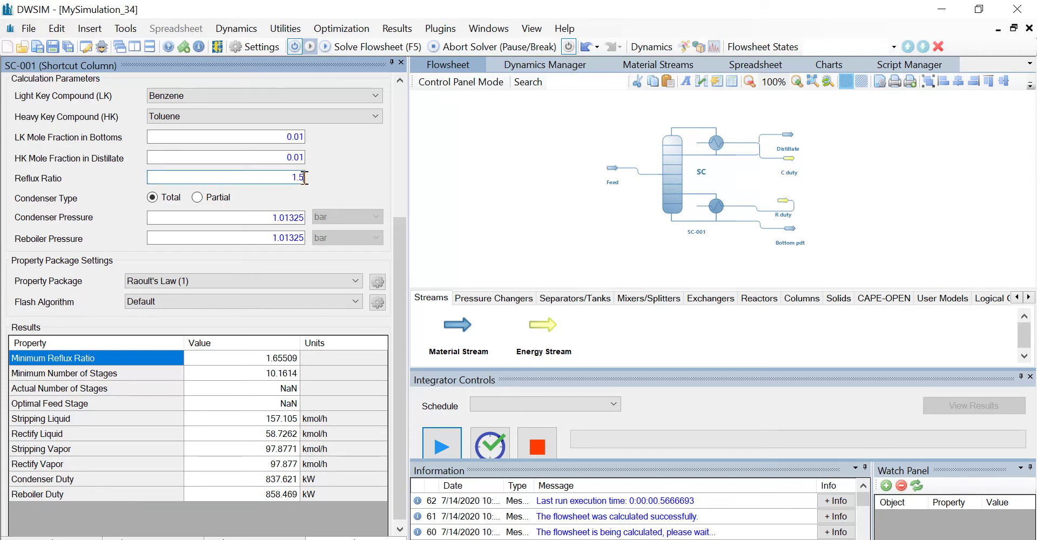
{"action": "type", "text": "*1.65509"}
{"action": "key", "text": "Return"}
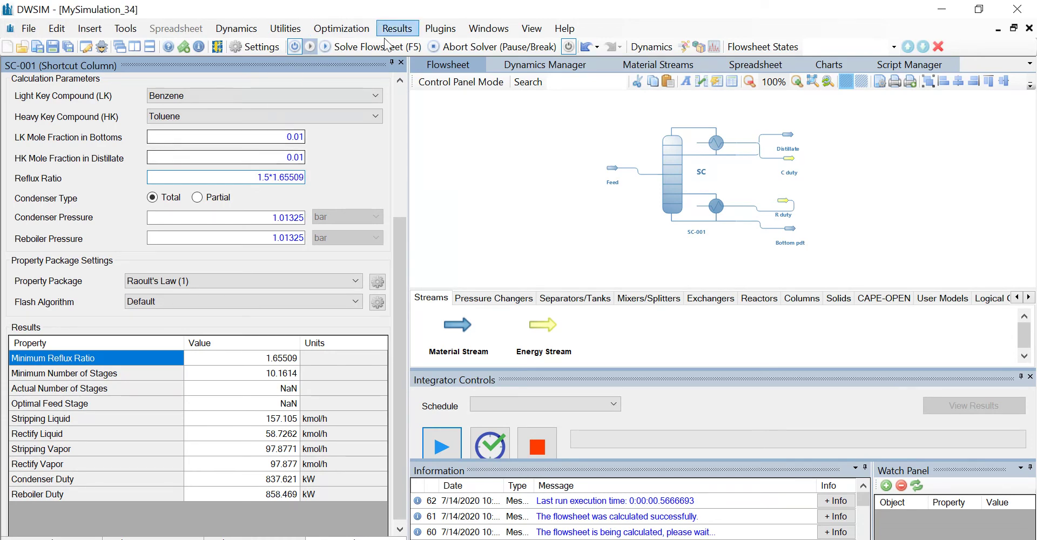
{"action": "left_click", "coordinate": [385, 51]}
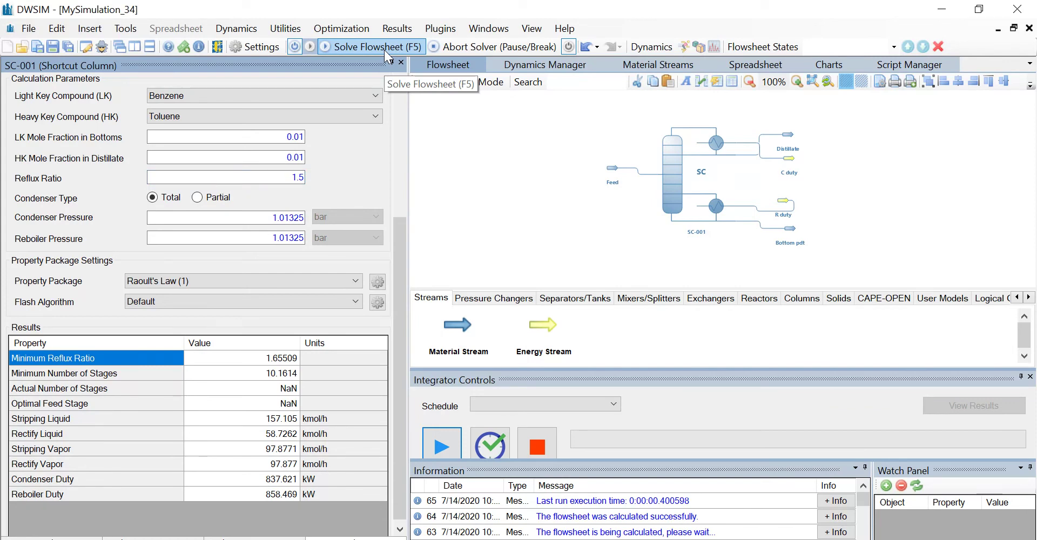
{"action": "left_click", "coordinate": [387, 49]}
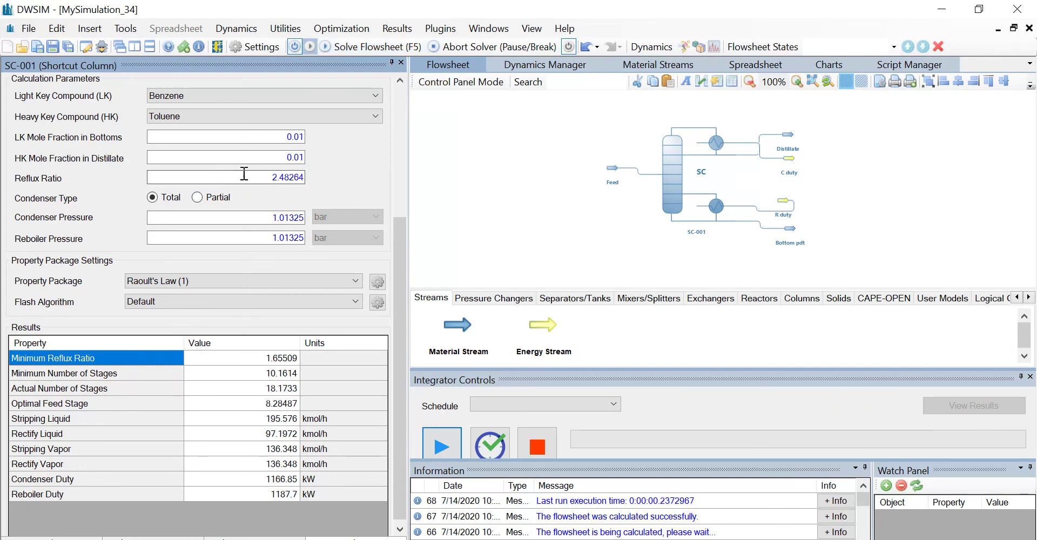